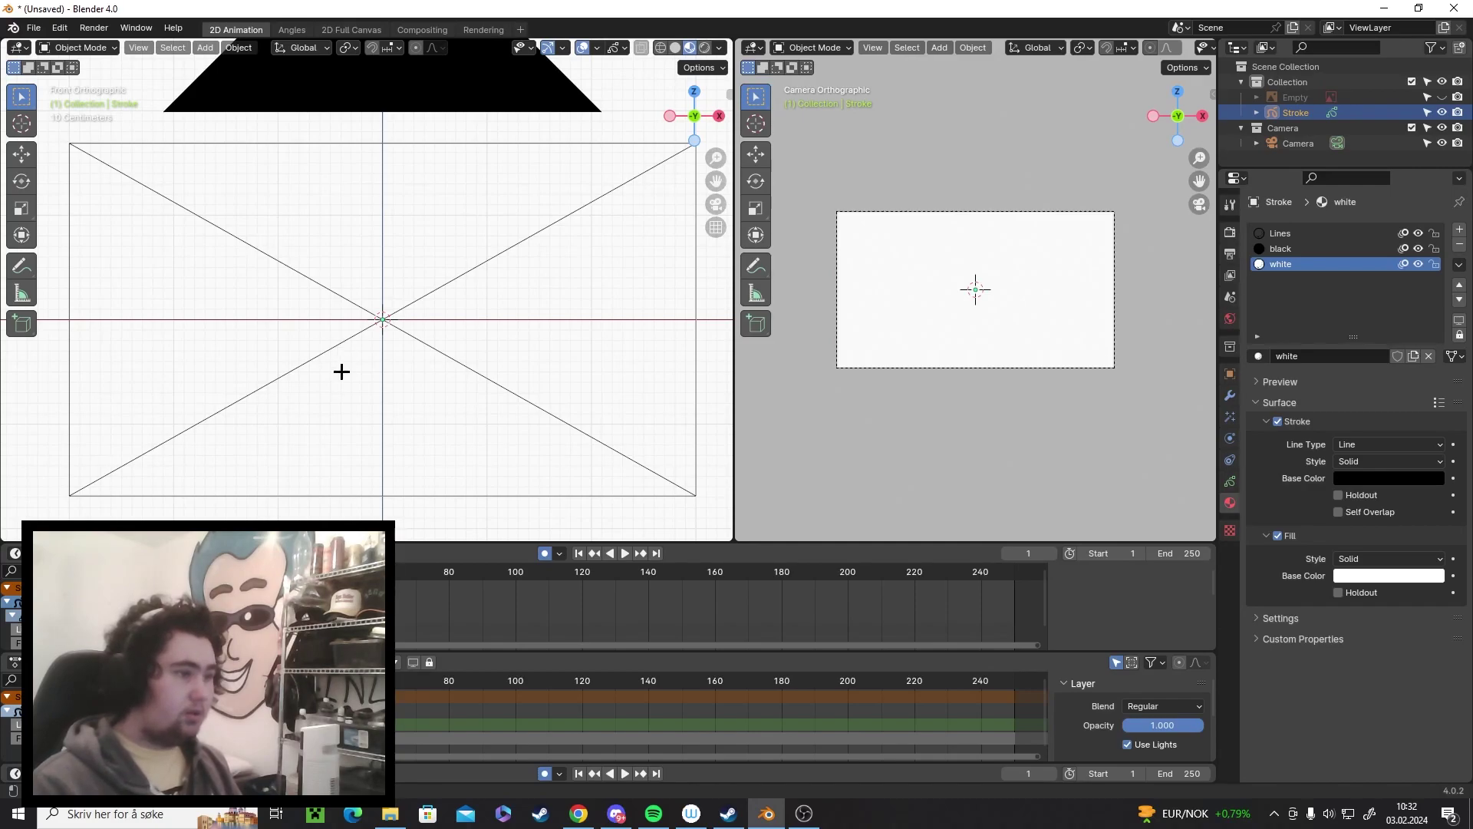
middle_click_drag(358, 305, 363, 321, "shift")
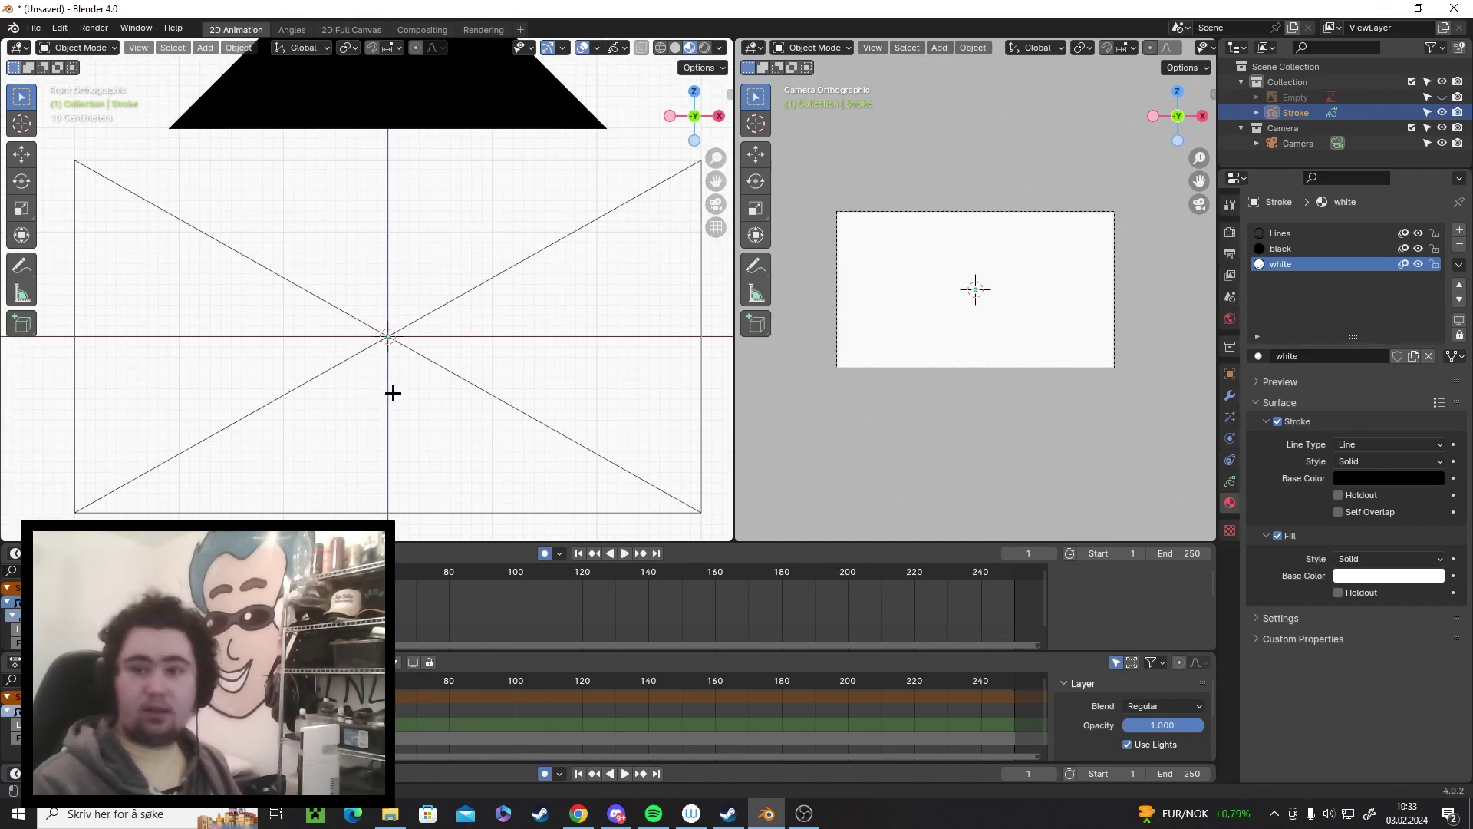
mouse_move(405, 405)
middle_mouse_down("shift")
mouse_move(417, 410)
mouse_move(399, 398)
middle_mouse_up("shift")
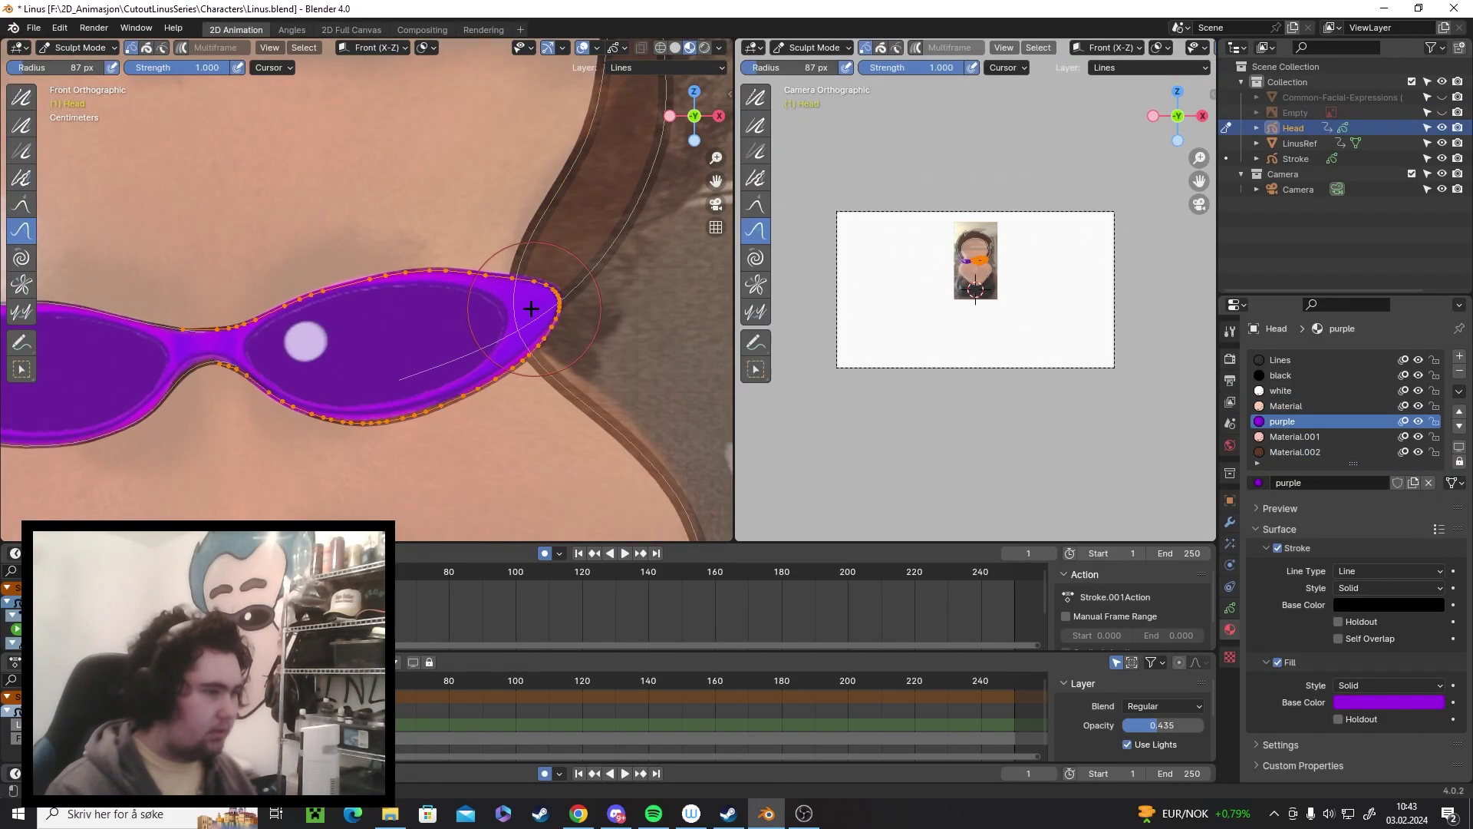
scroll(427, 363, "down", 5)
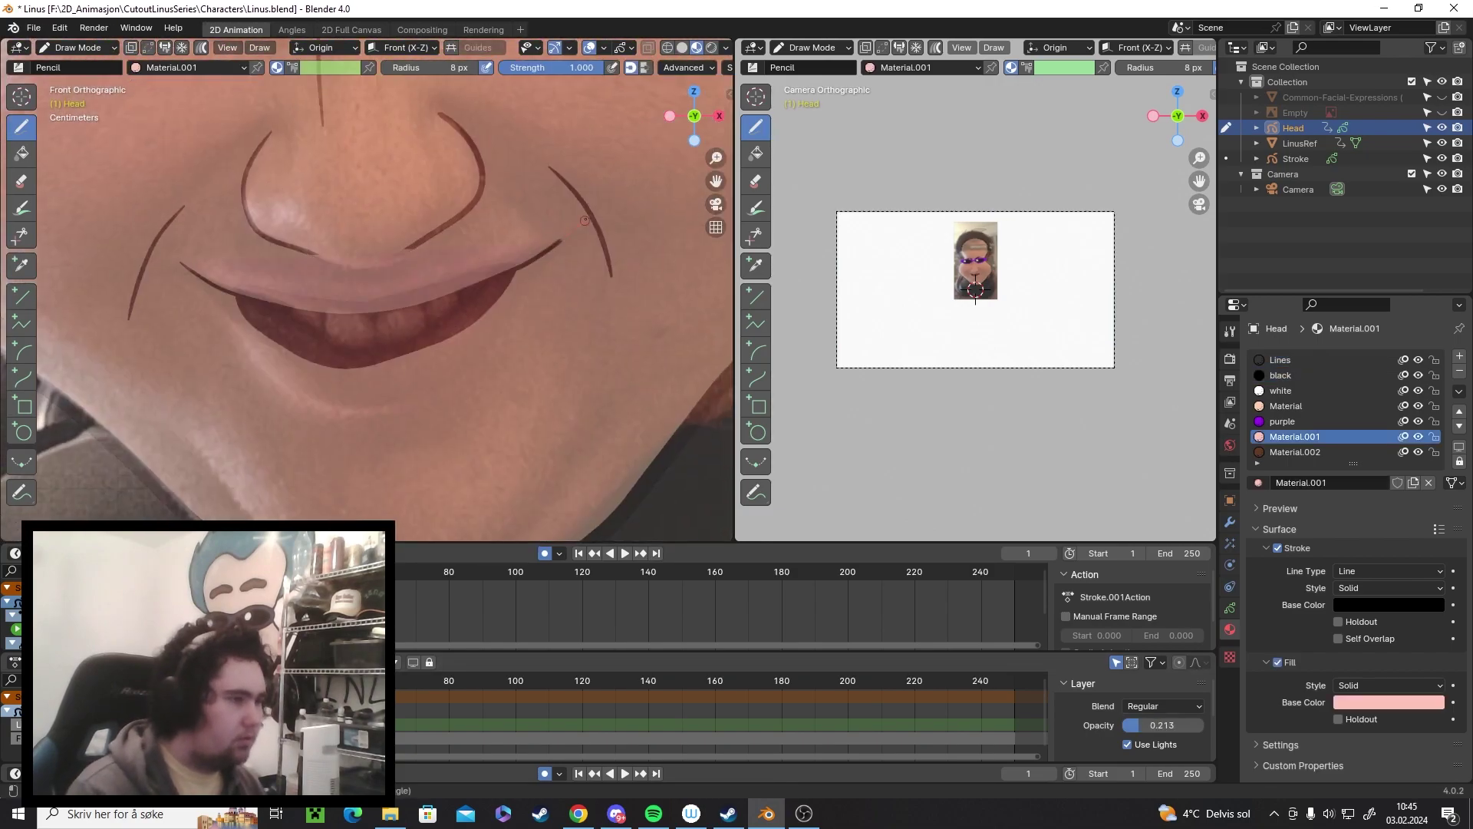
scroll(374, 268, "up", 3)
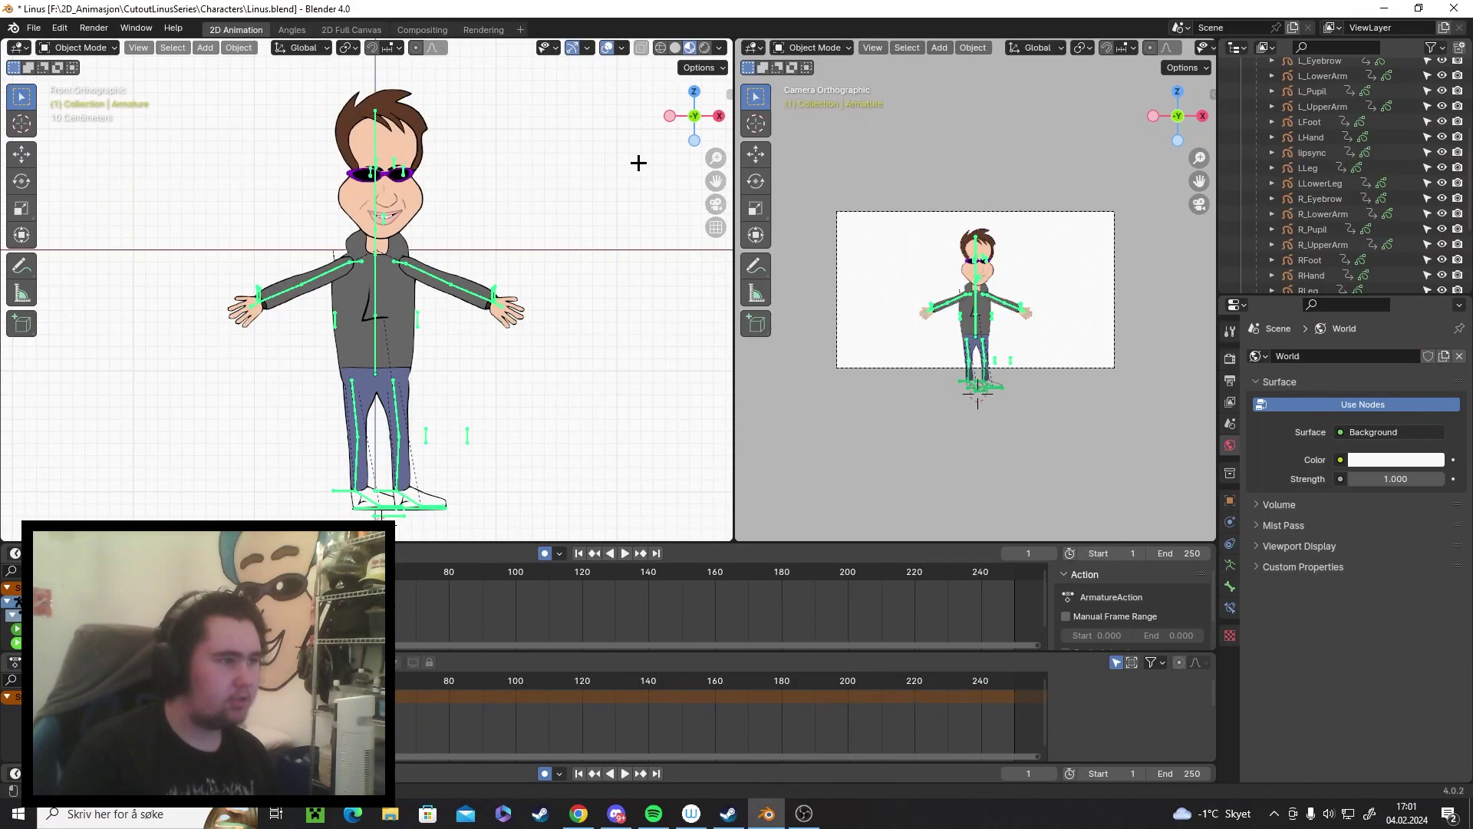
Switch the armature to Pose Mode and bend the left leg backward by moving and rotating the L_LegIKController bone.
scroll(403, 242, "up", 2)
key("ctrl+Tab")
scroll(424, 447, "up", 1)
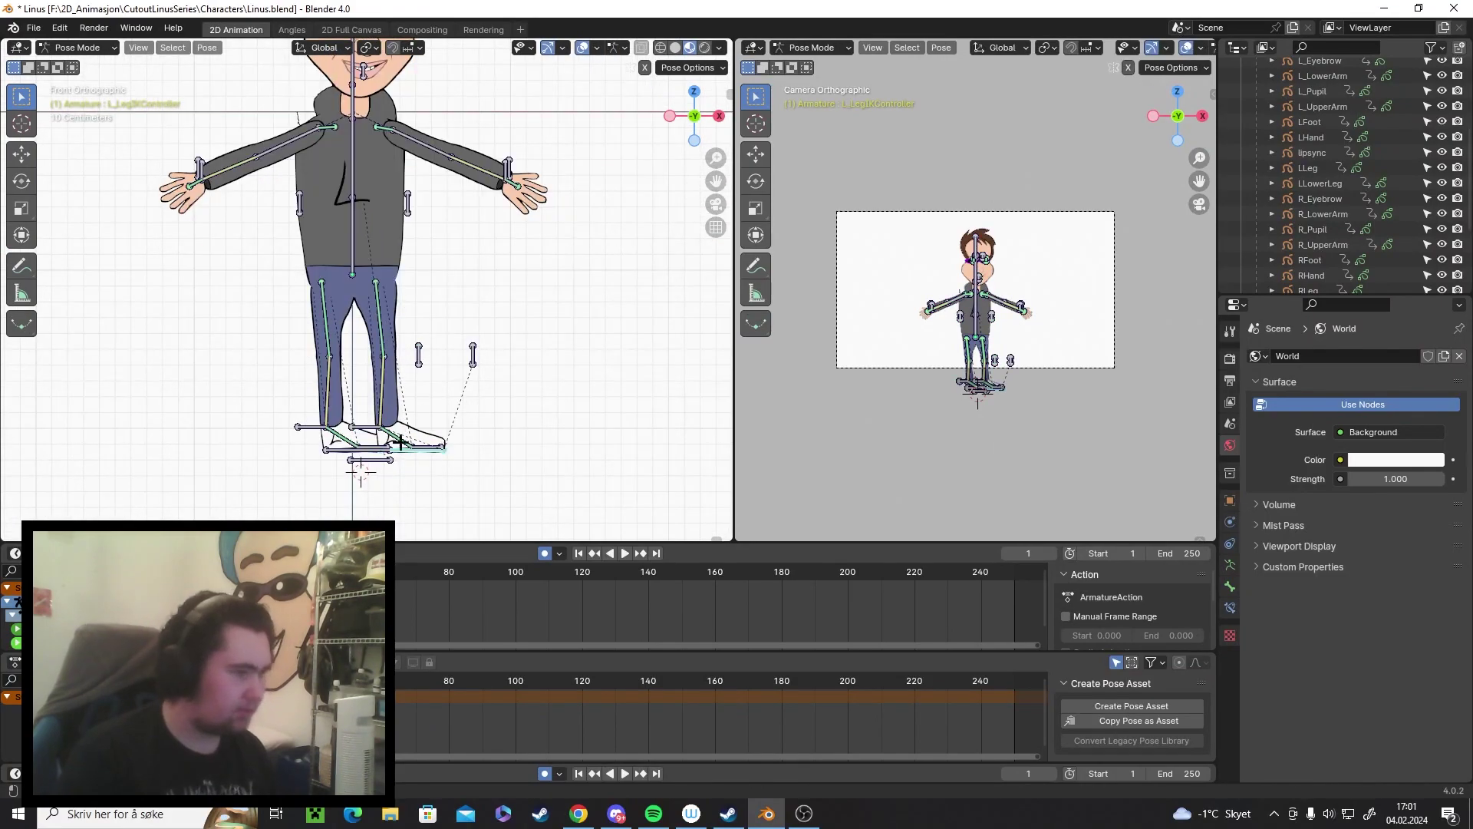
middle_click_drag(449, 428, 463, 439, "shift")
key("g")
left_click(500, 425)
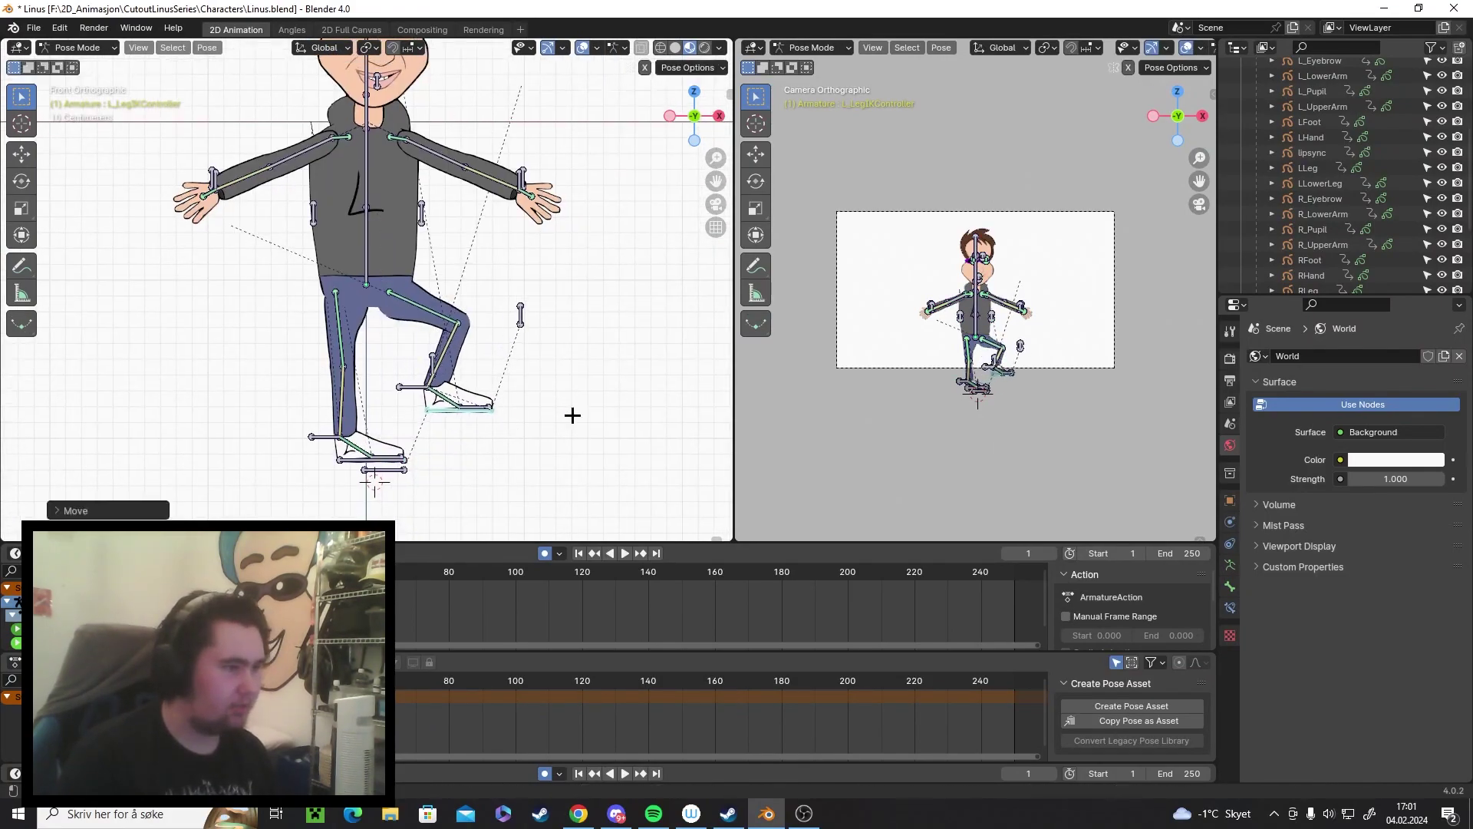
key("r")
left_click(485, 493)
key("g")
left_click(392, 453)
Rotate the Spine bone to lean the character's upper body, and start moving the body with it.
left_click(368, 257)
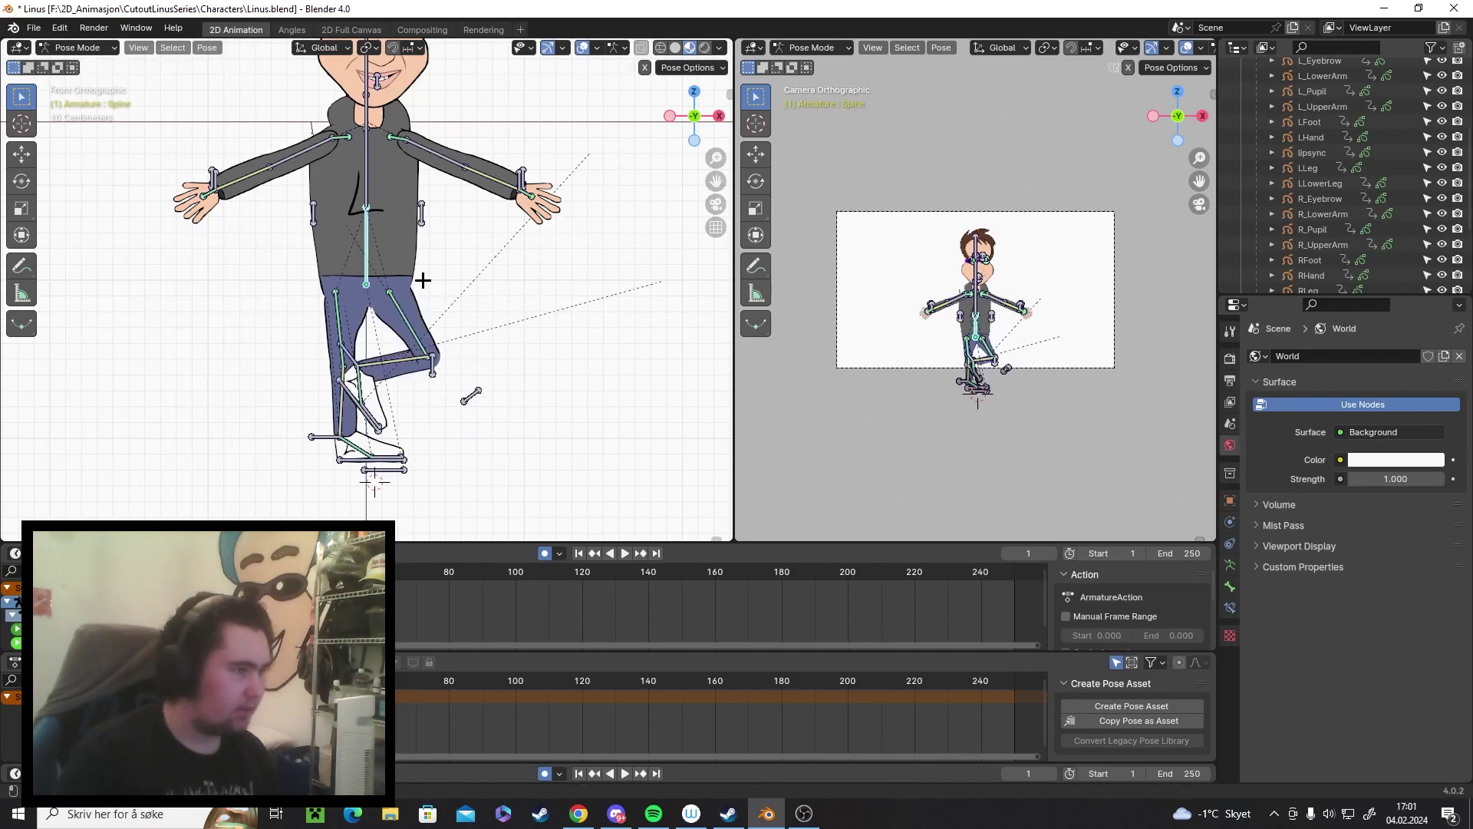
key("r")
left_click(477, 285)
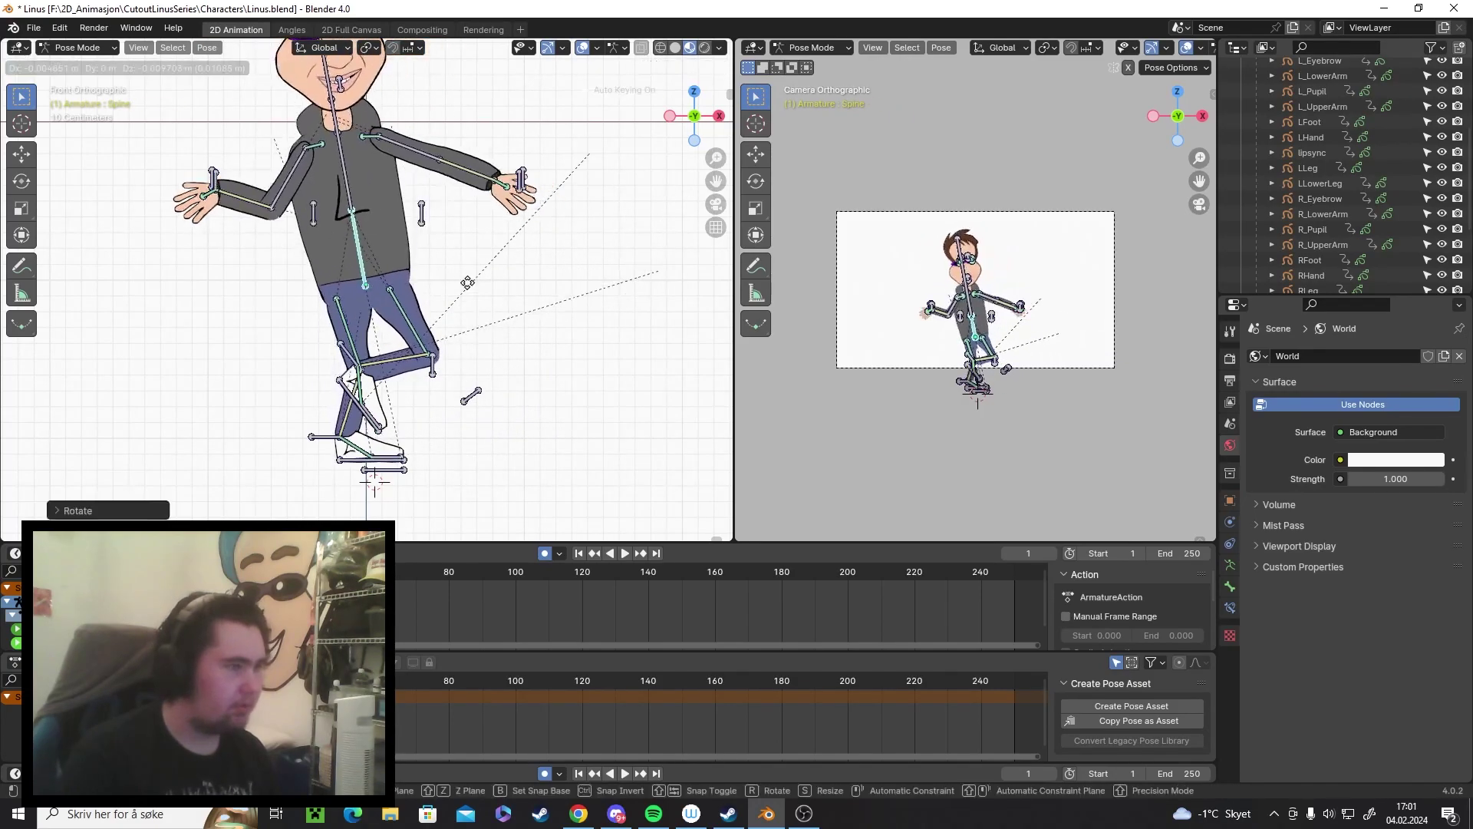
key("g")
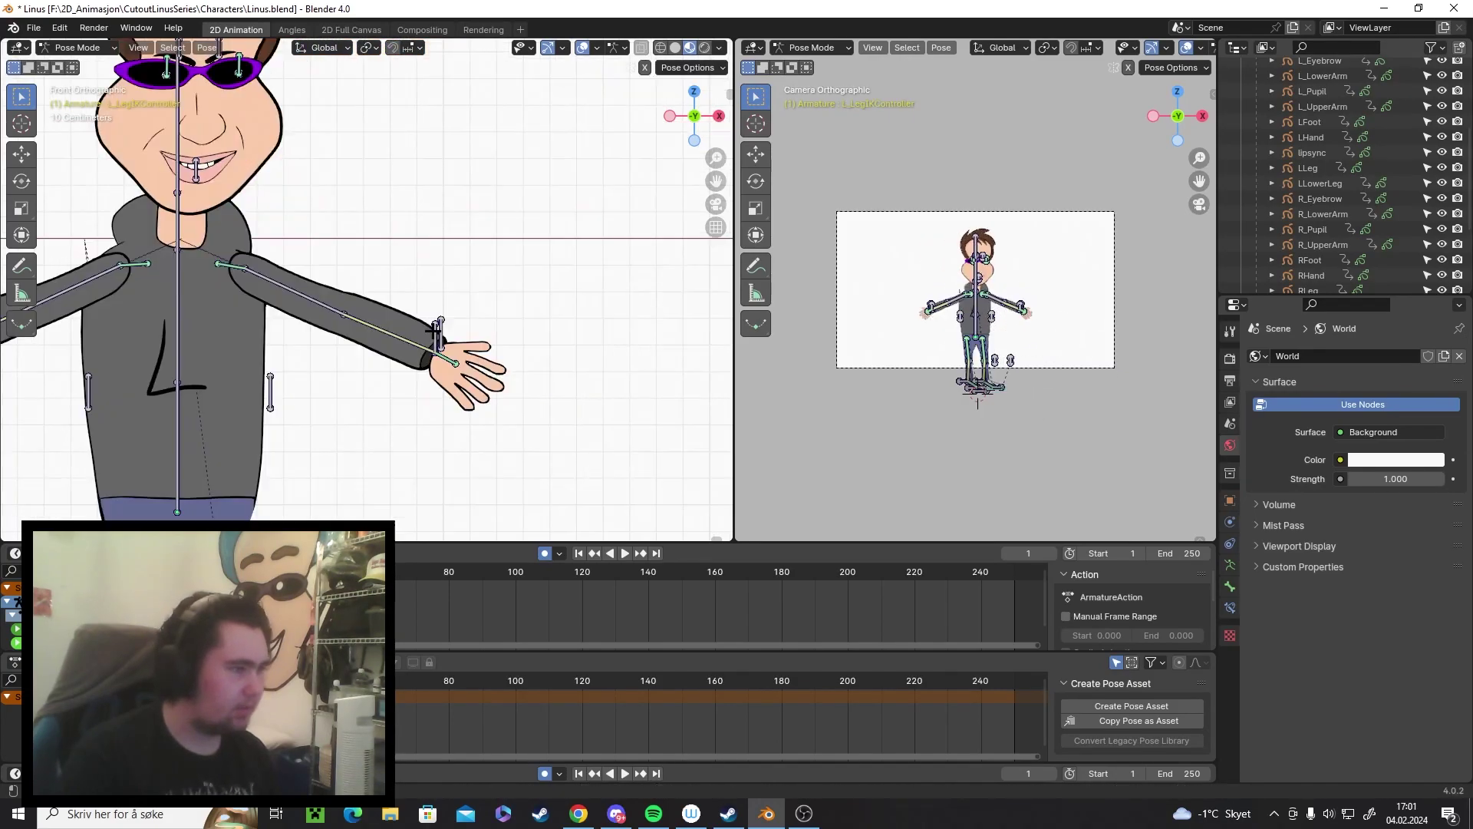
Raise the character's left forearm by moving and rotating the L_ArmIKController bone.
left_click(440, 328)
middle_click_drag(464, 328, 533, 319, "shift")
left_click(528, 315)
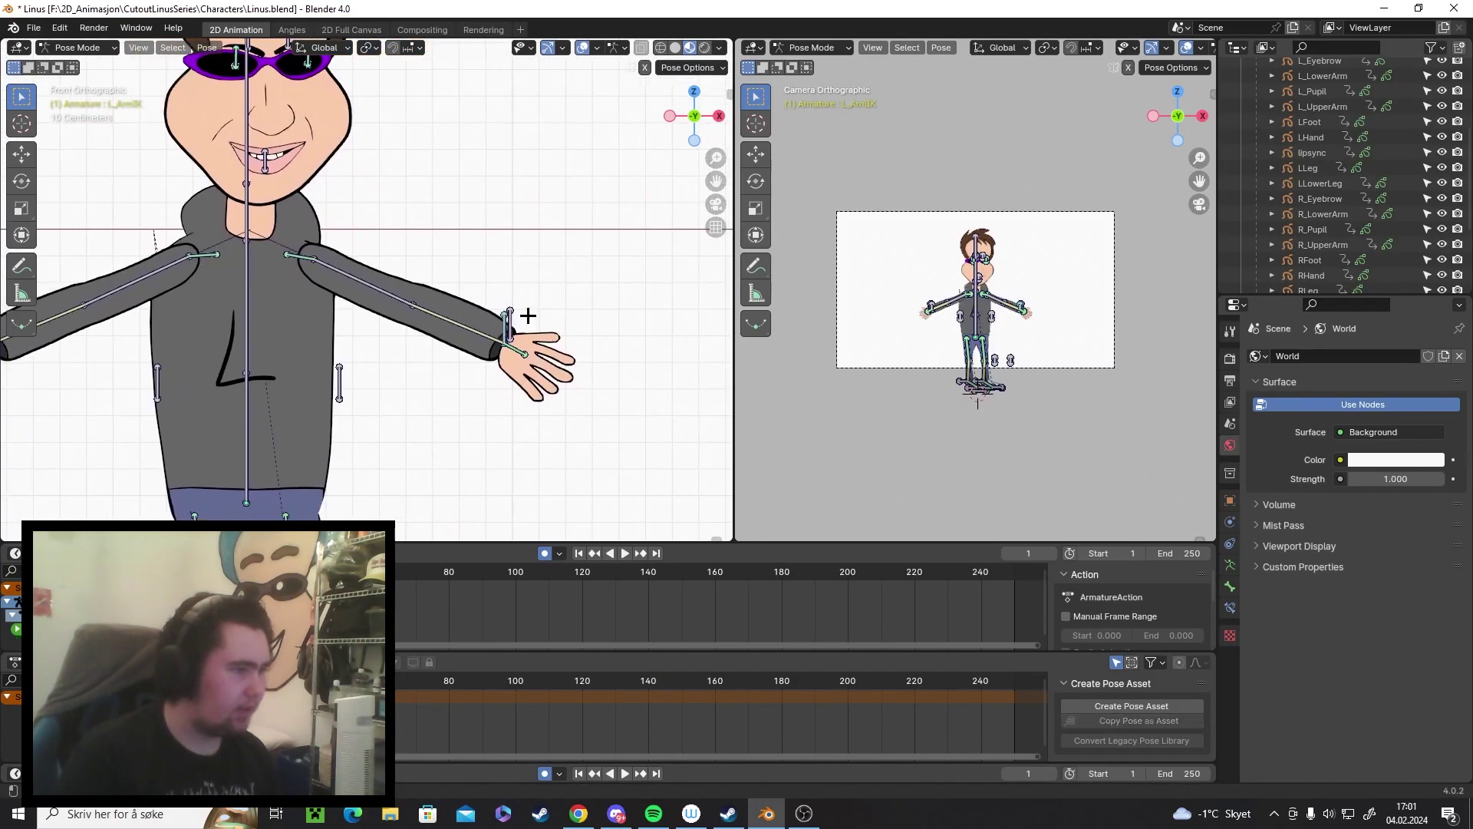
left_click(511, 320)
key("g")
left_click(460, 213)
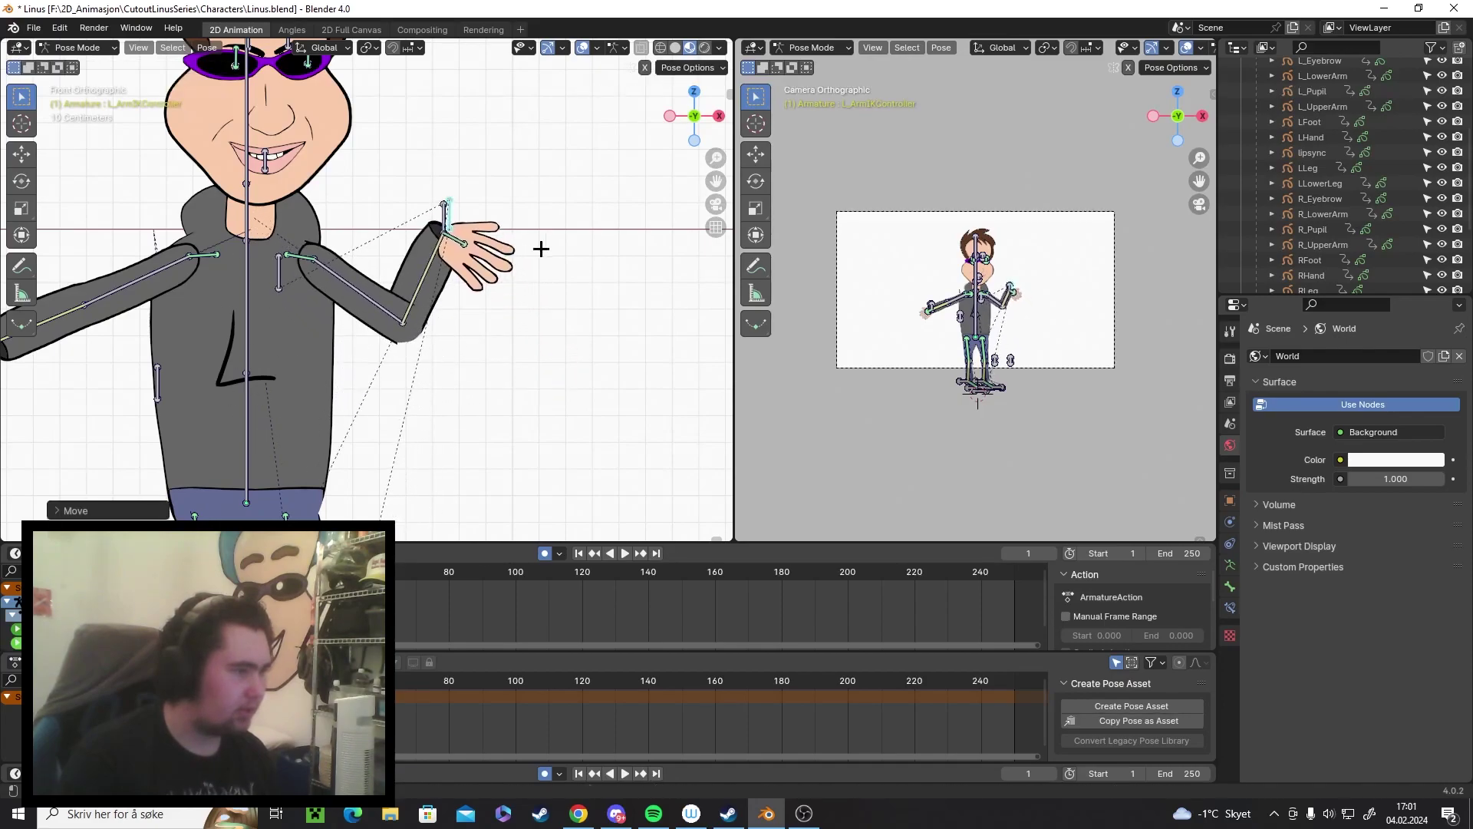
key("r")
left_click(448, 169)
Rotate the L_Shoulder bone upward and turn the L_Hand bone so the open hand points up in a wave.
left_click(300, 254)
key("r")
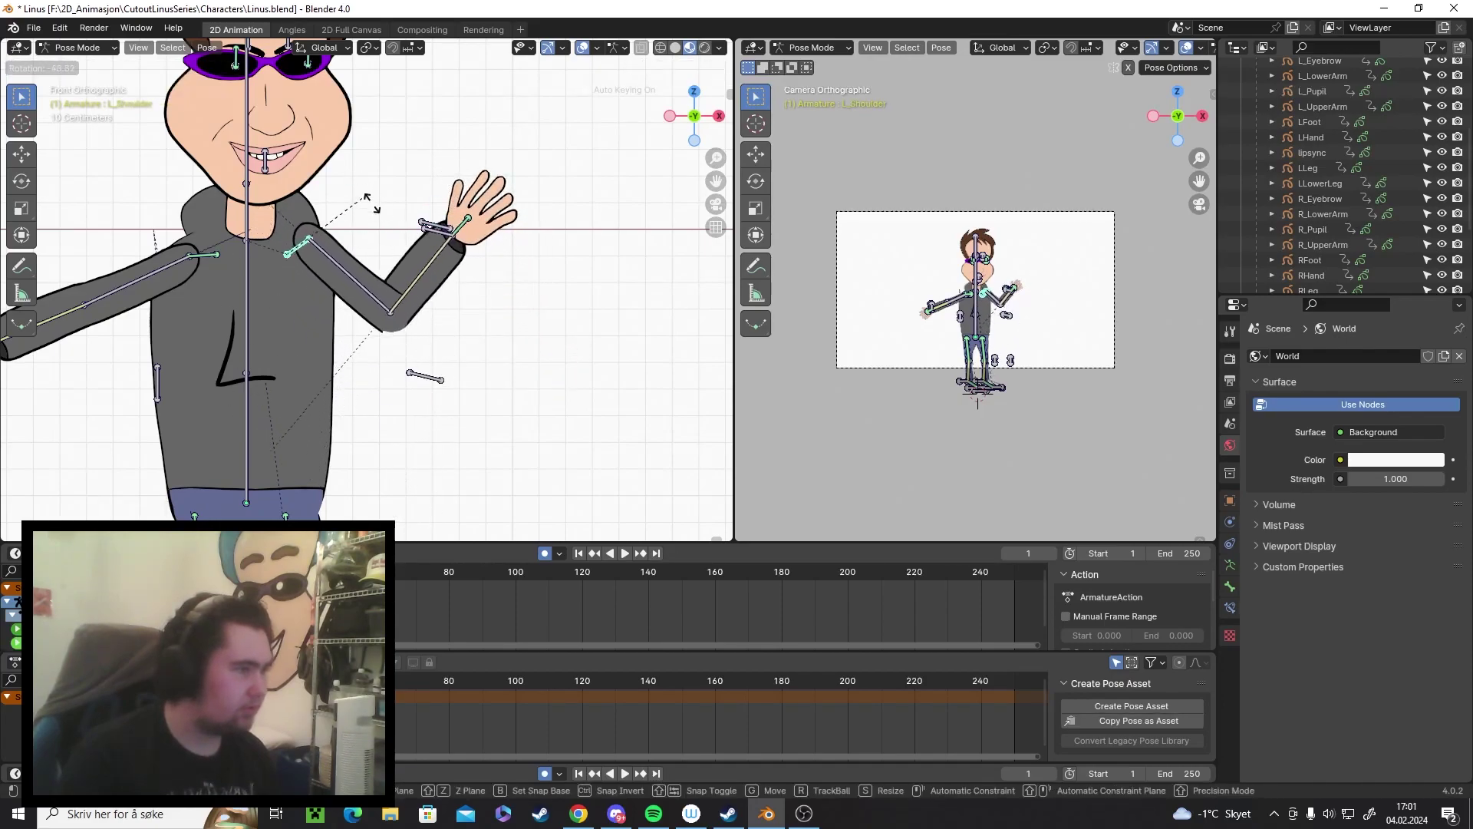
left_click(476, 233)
left_click(466, 221)
key("r")
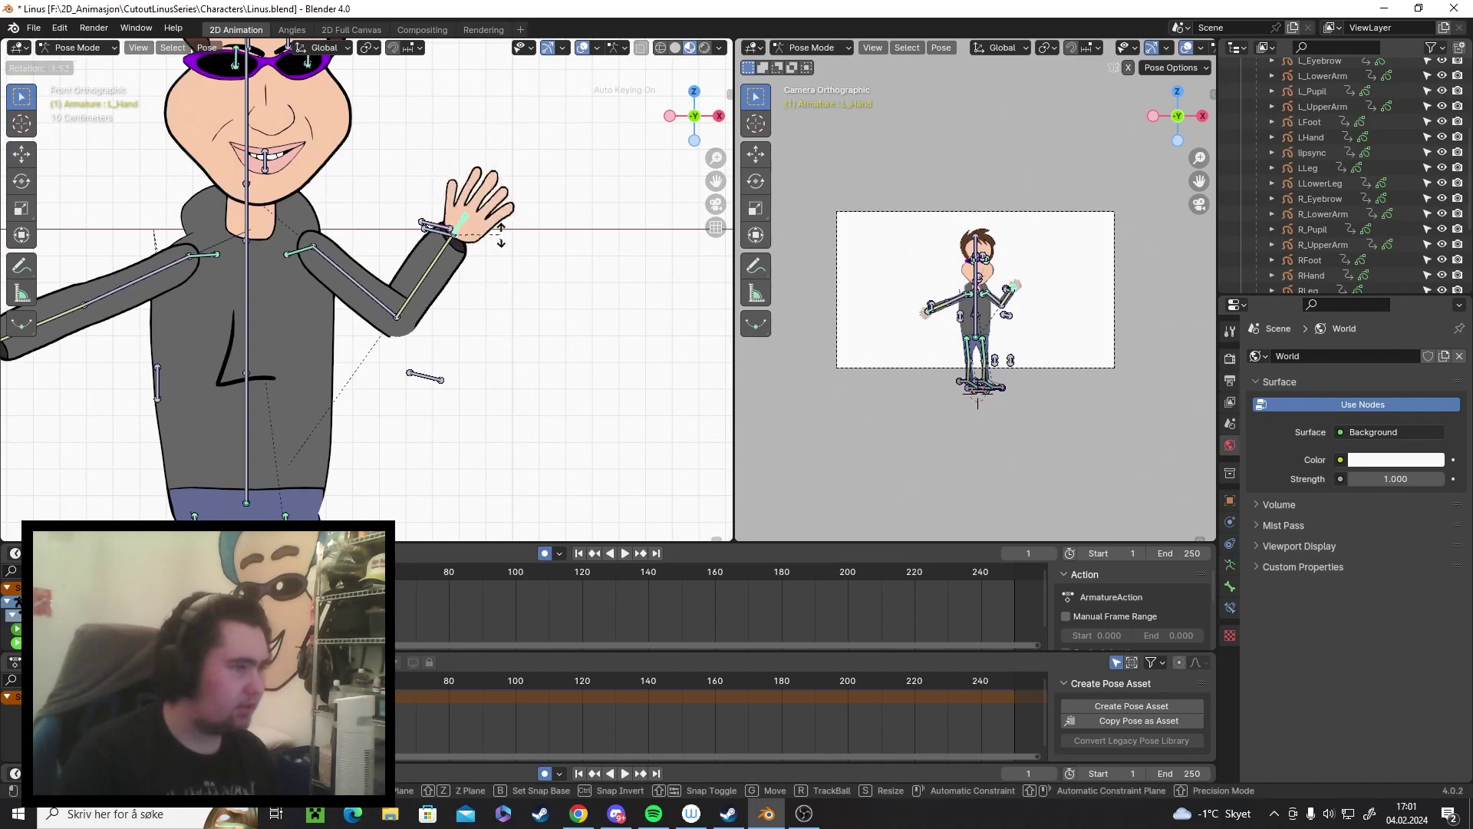
left_click(489, 221)
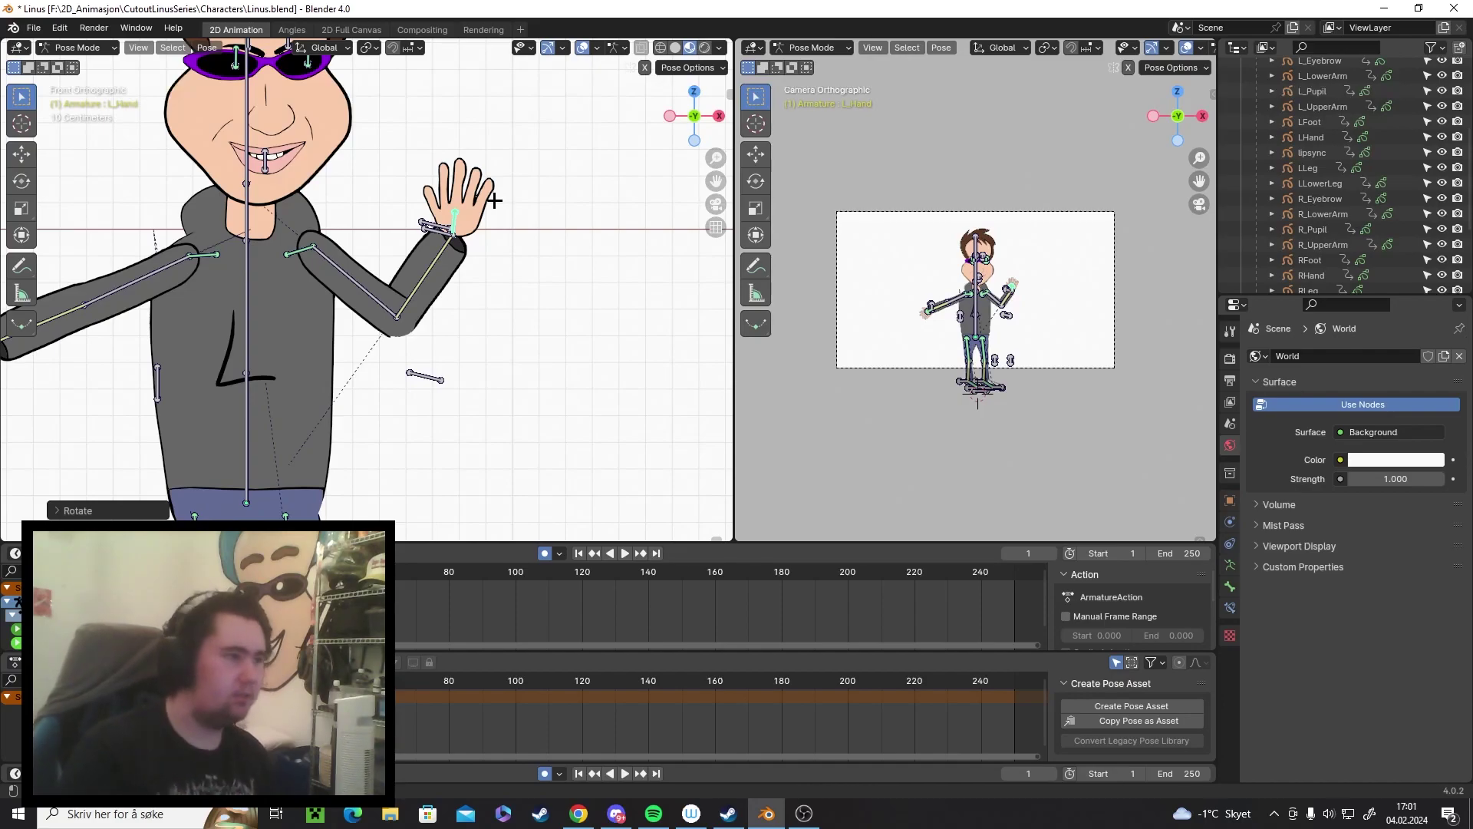
Return to Object Mode, select the lipsync mouth object, and step forward frame by frame through its mouth drawings.
middle_click_drag(448, 202, 520, 342, "shift")
scroll(520, 342, "up", 2)
key("ctrl+Tab")
scroll(388, 329, "up", 4)
left_click(345, 309)
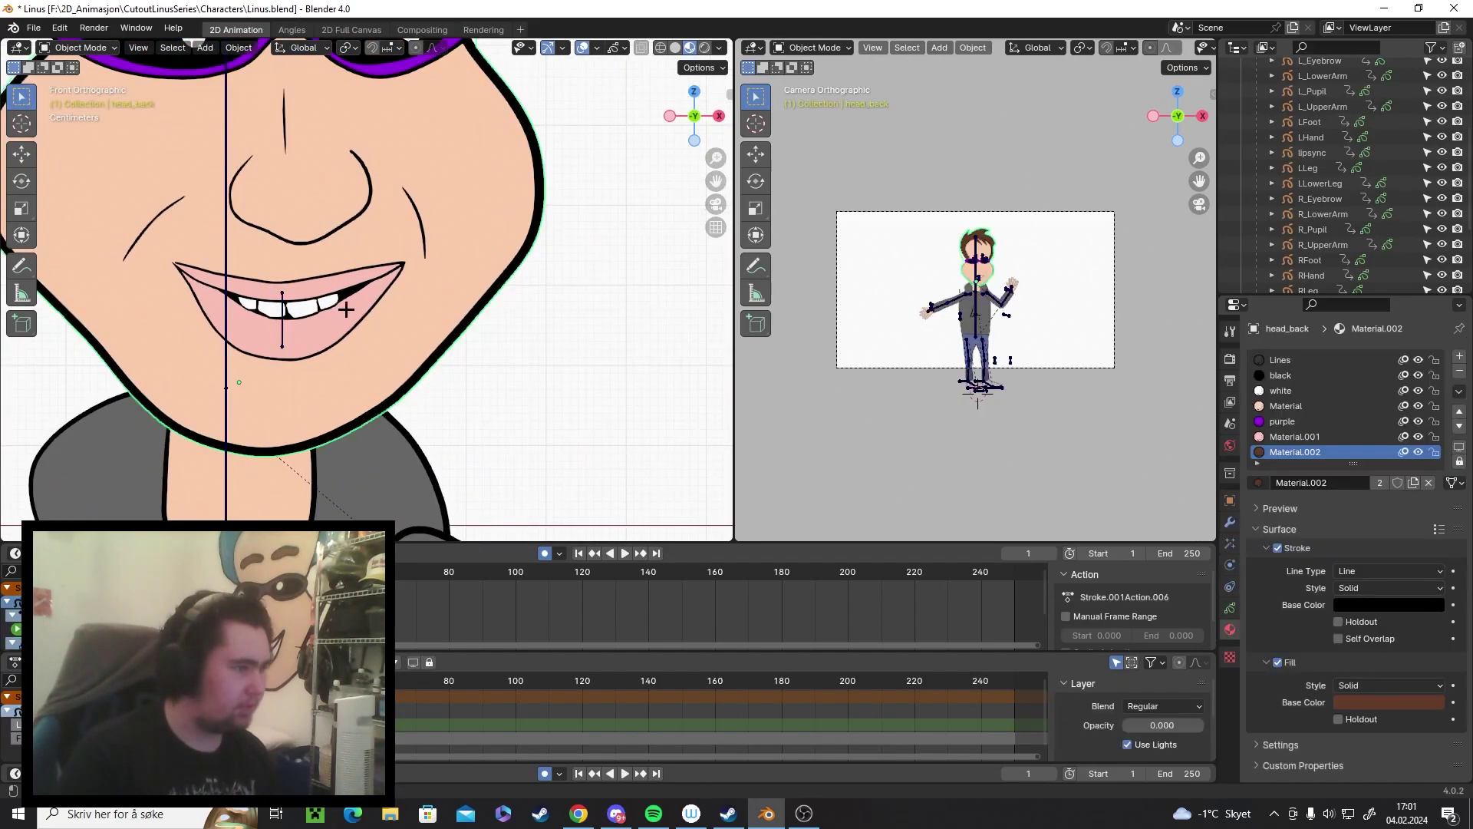
middle_click_drag(346, 309, 425, 304, "shift")
scroll(436, 281, "up", 1)
left_click(436, 280)
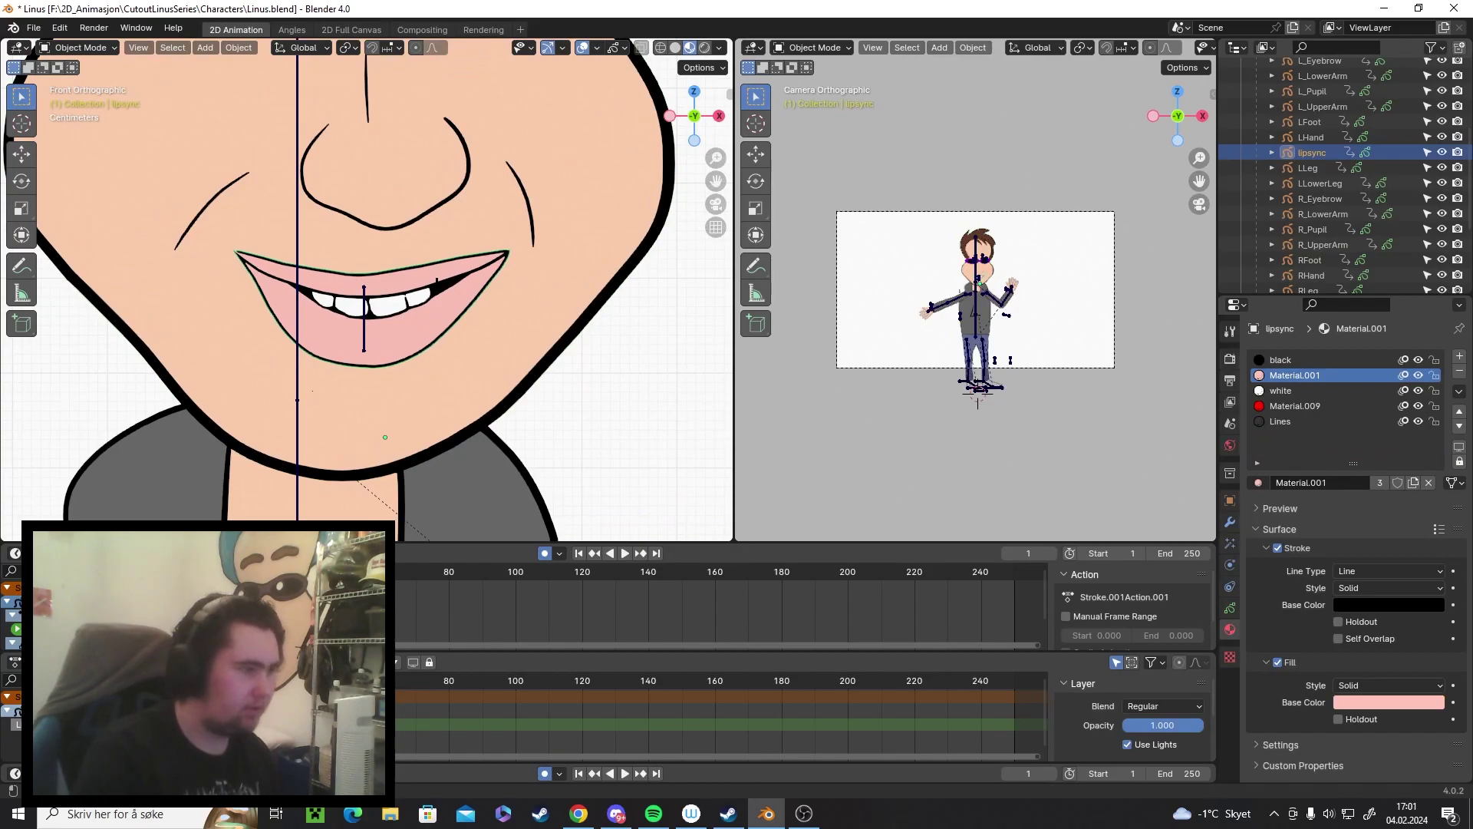
key("Right")
key("Right")
key("Right")
key("Right")
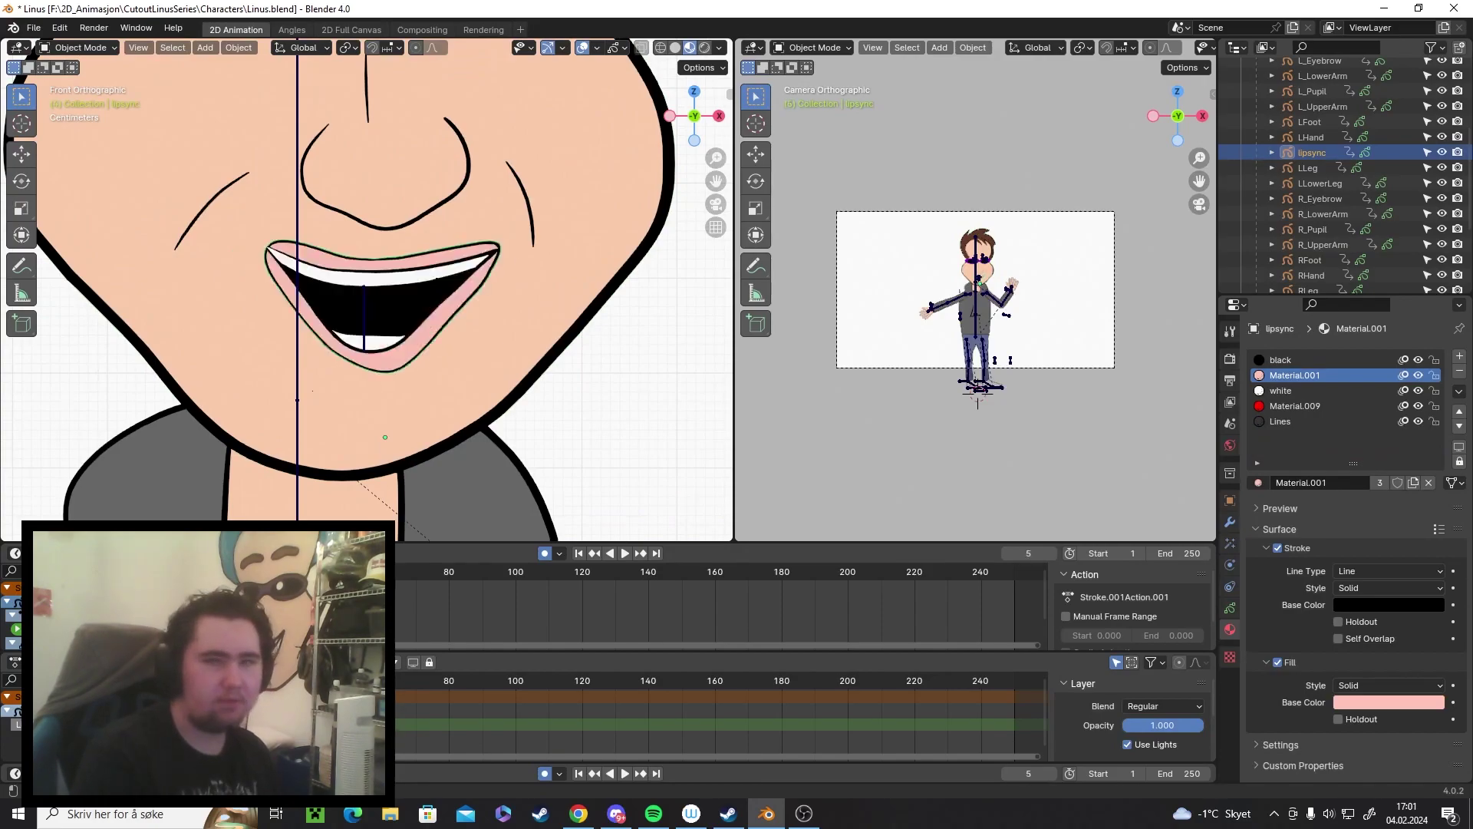
key("Right")
key("Right")
key("Right")
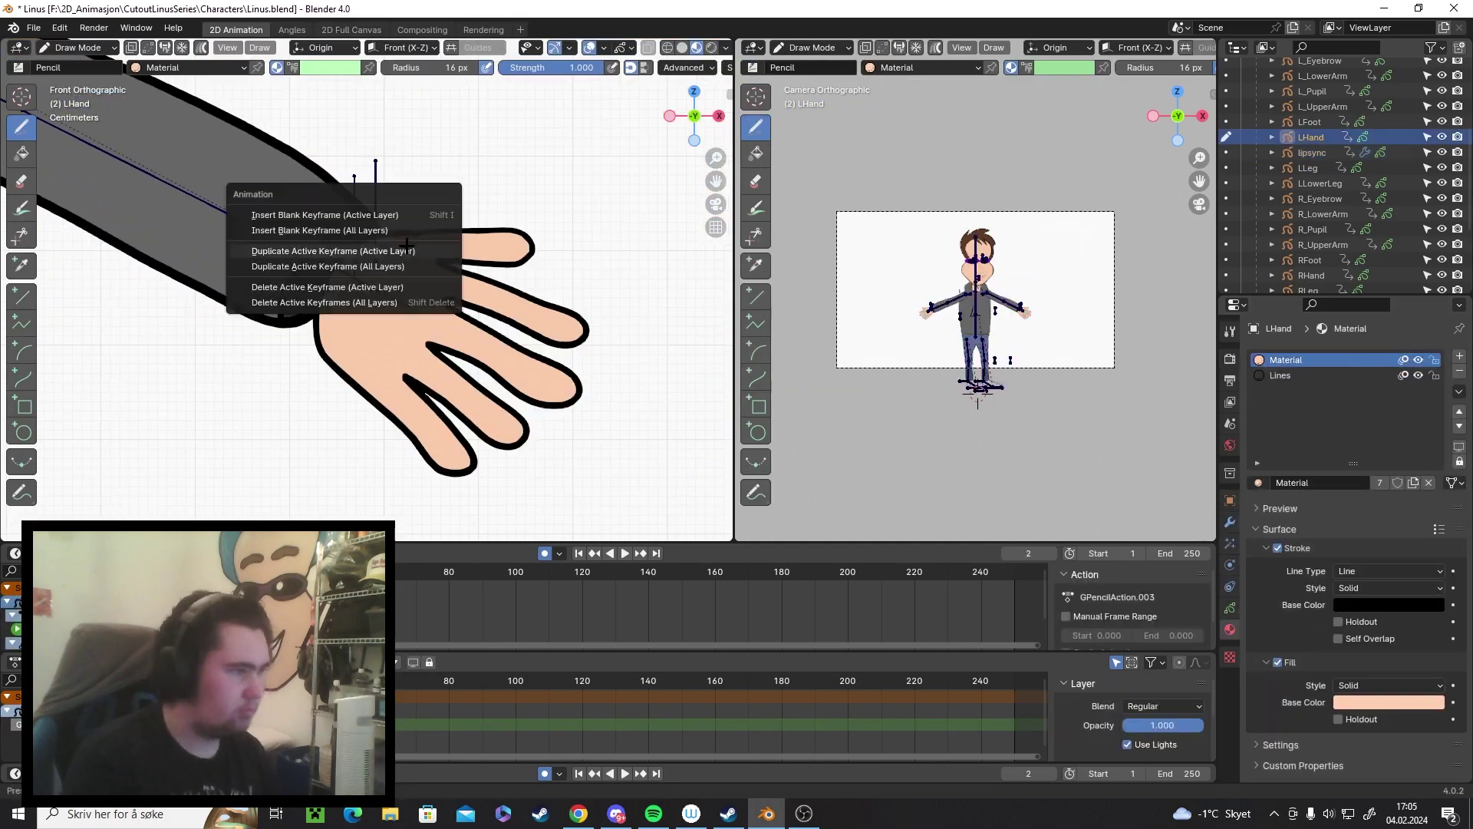
Duplicate the LHand active keyframe on the active layer at frame 2, and save the file.
left_click(406, 247)
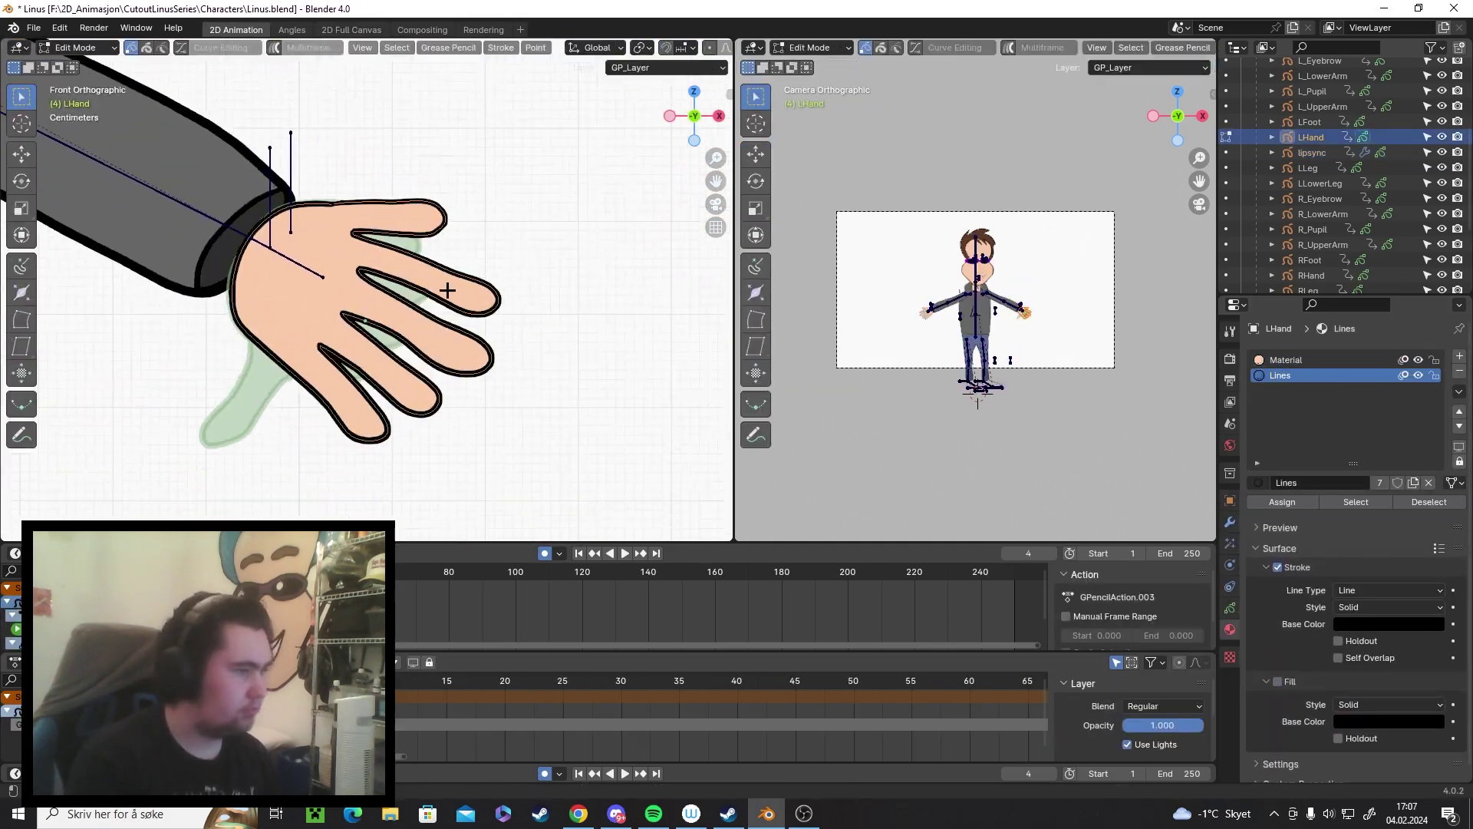
key("ctrl+s")
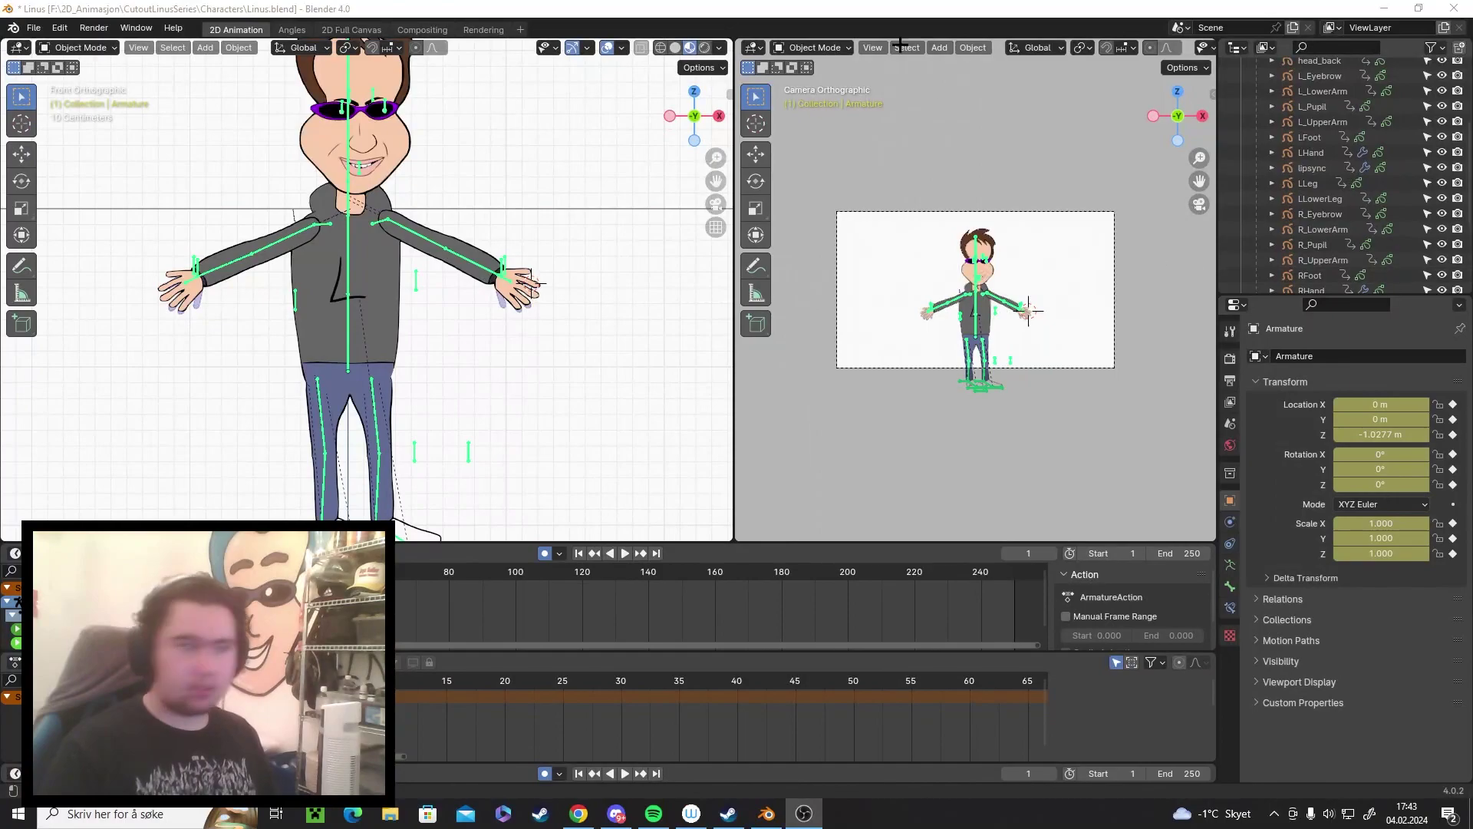
Select the left hand and raise its TimeOffset modifier's fixed frame one by one past 6 to try its hand shapes.
left_click(900, 44)
scroll(476, 263, "up", 4)
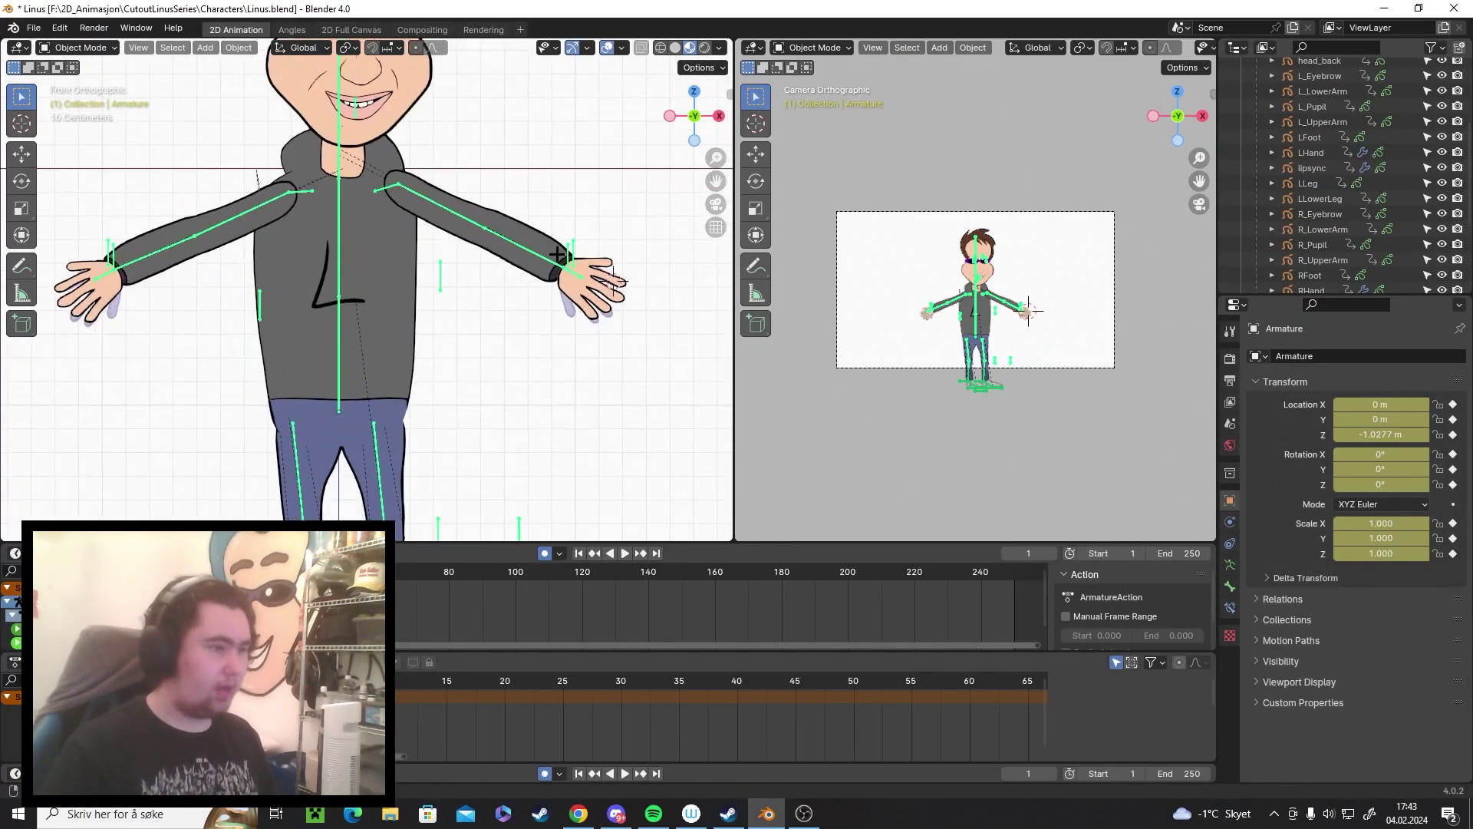
left_click(360, 272)
scroll(387, 270, "up", 1)
scroll(394, 269, "up", 1)
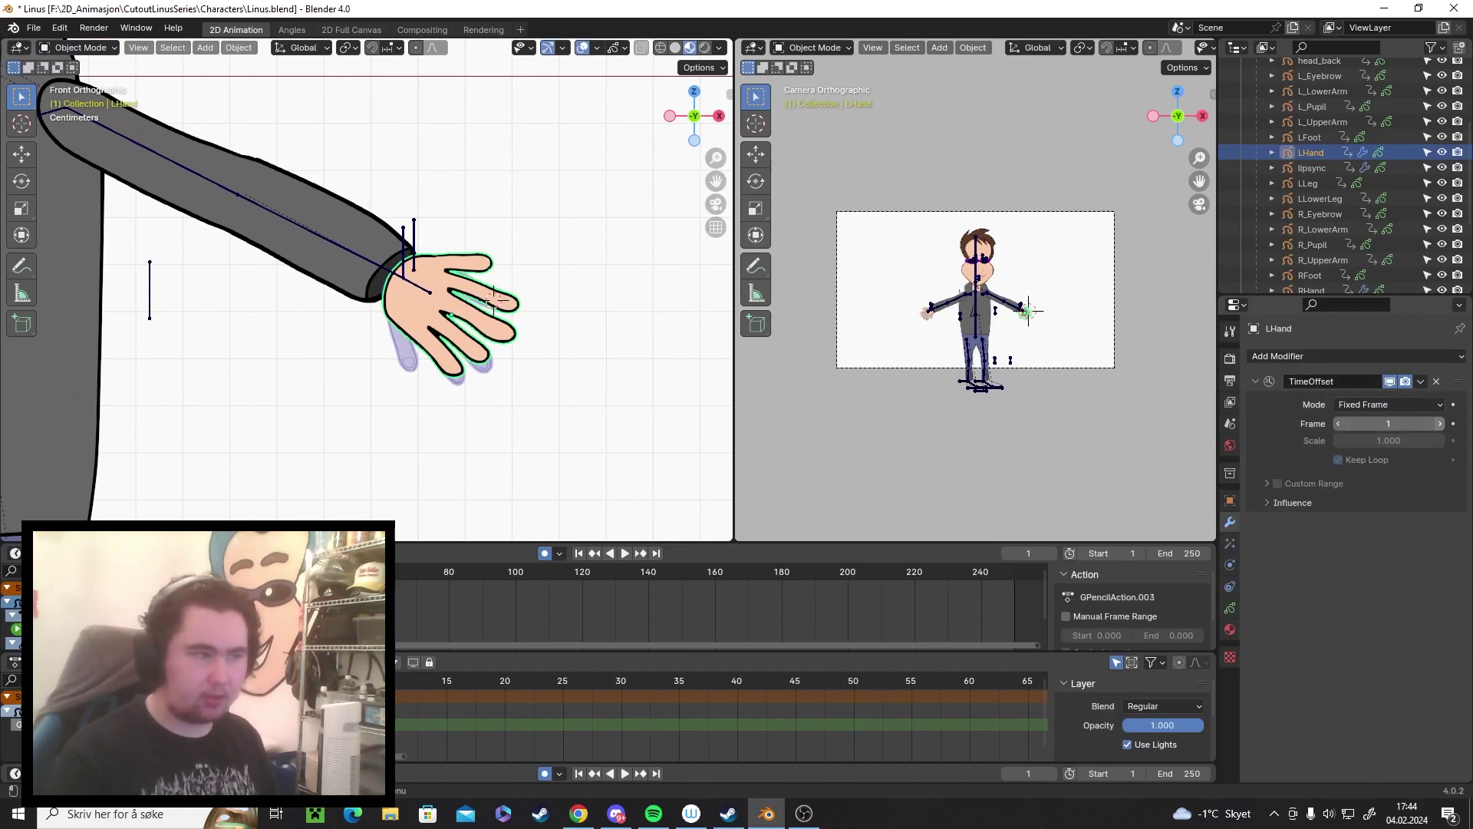
left_click(1440, 423)
left_click(1441, 423)
left_click(1441, 423)
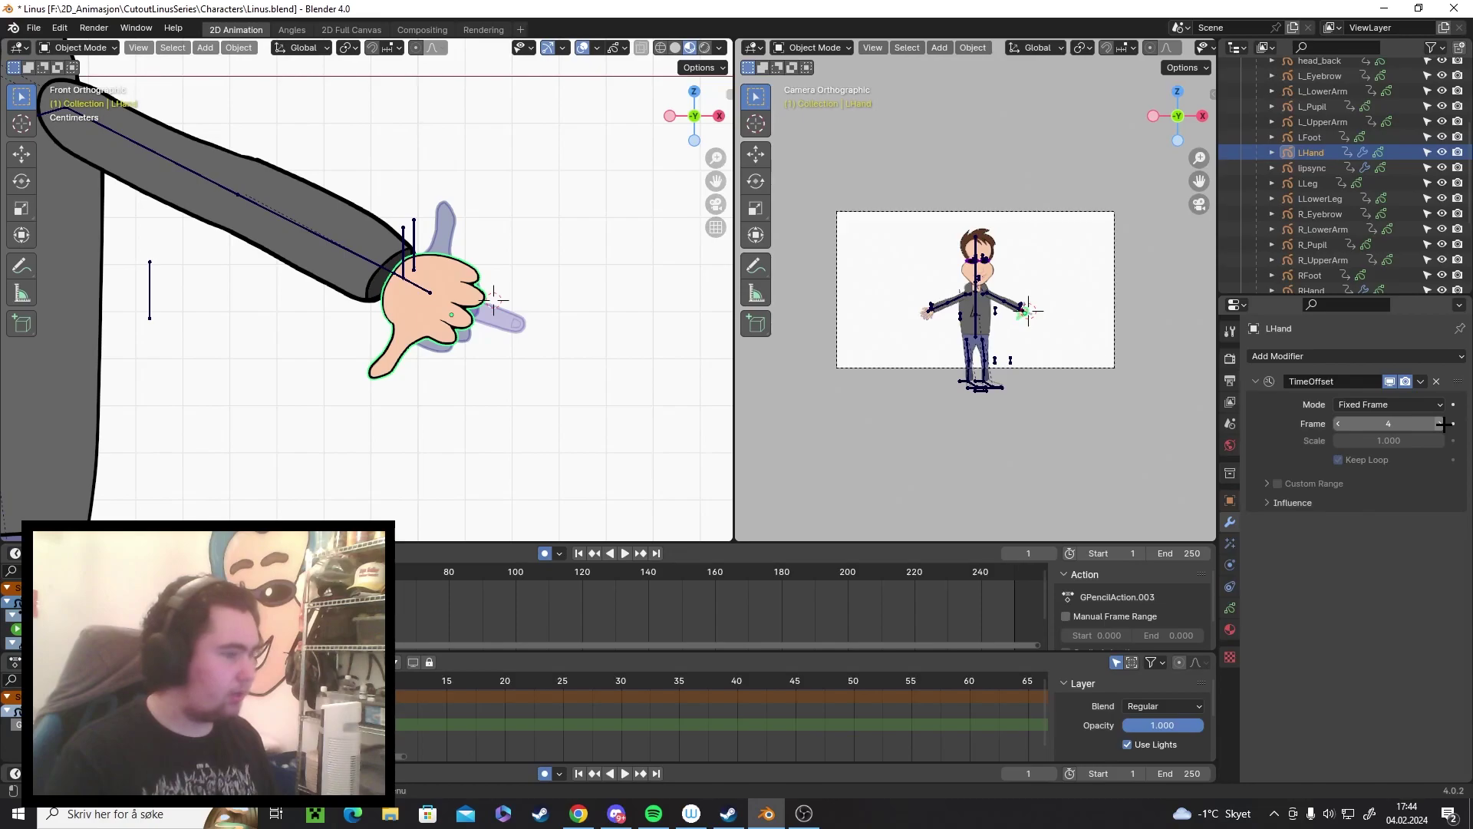
left_click(1442, 424)
left_click(1442, 424)
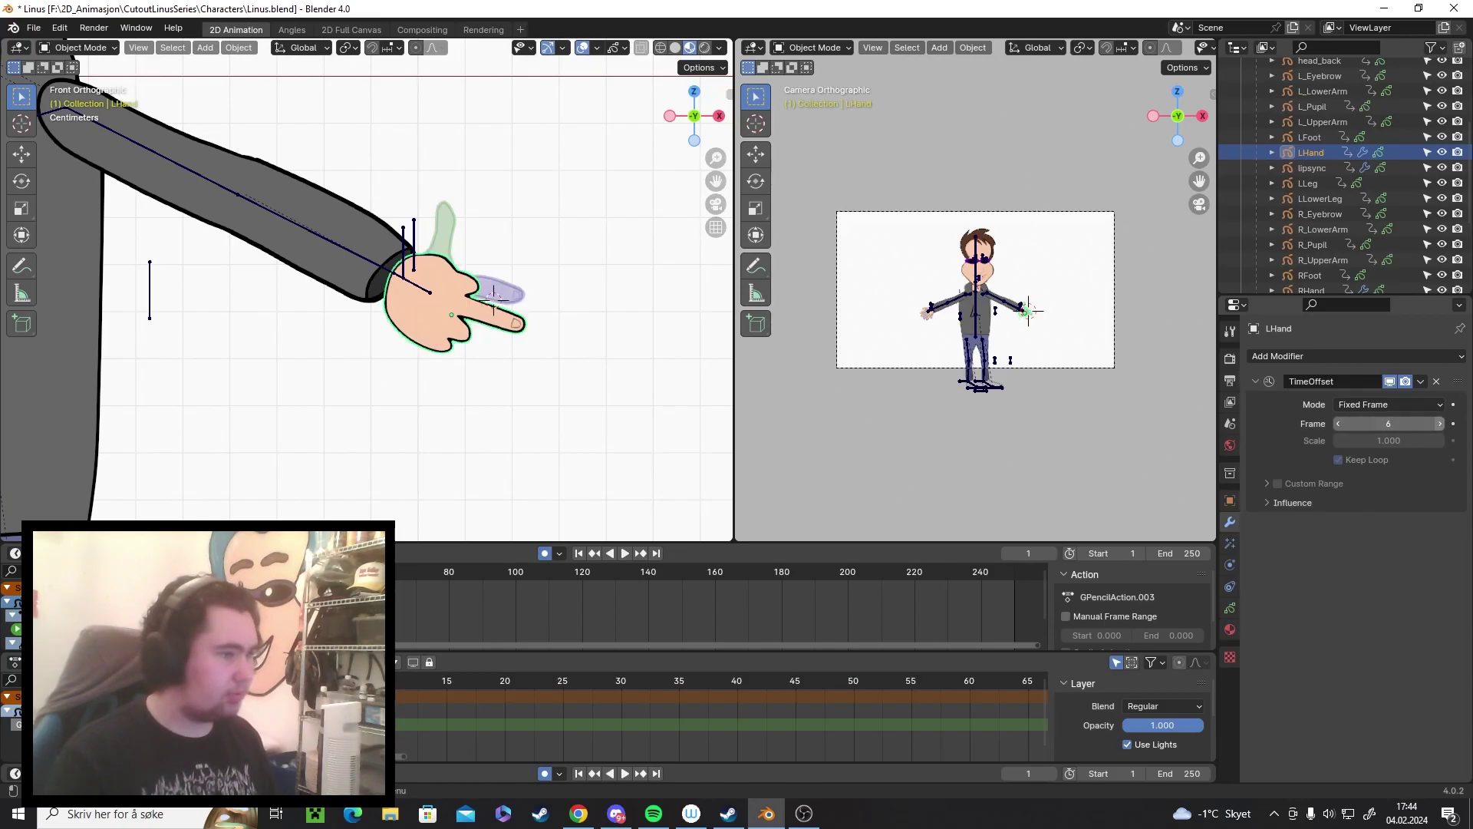
left_click(1441, 423)
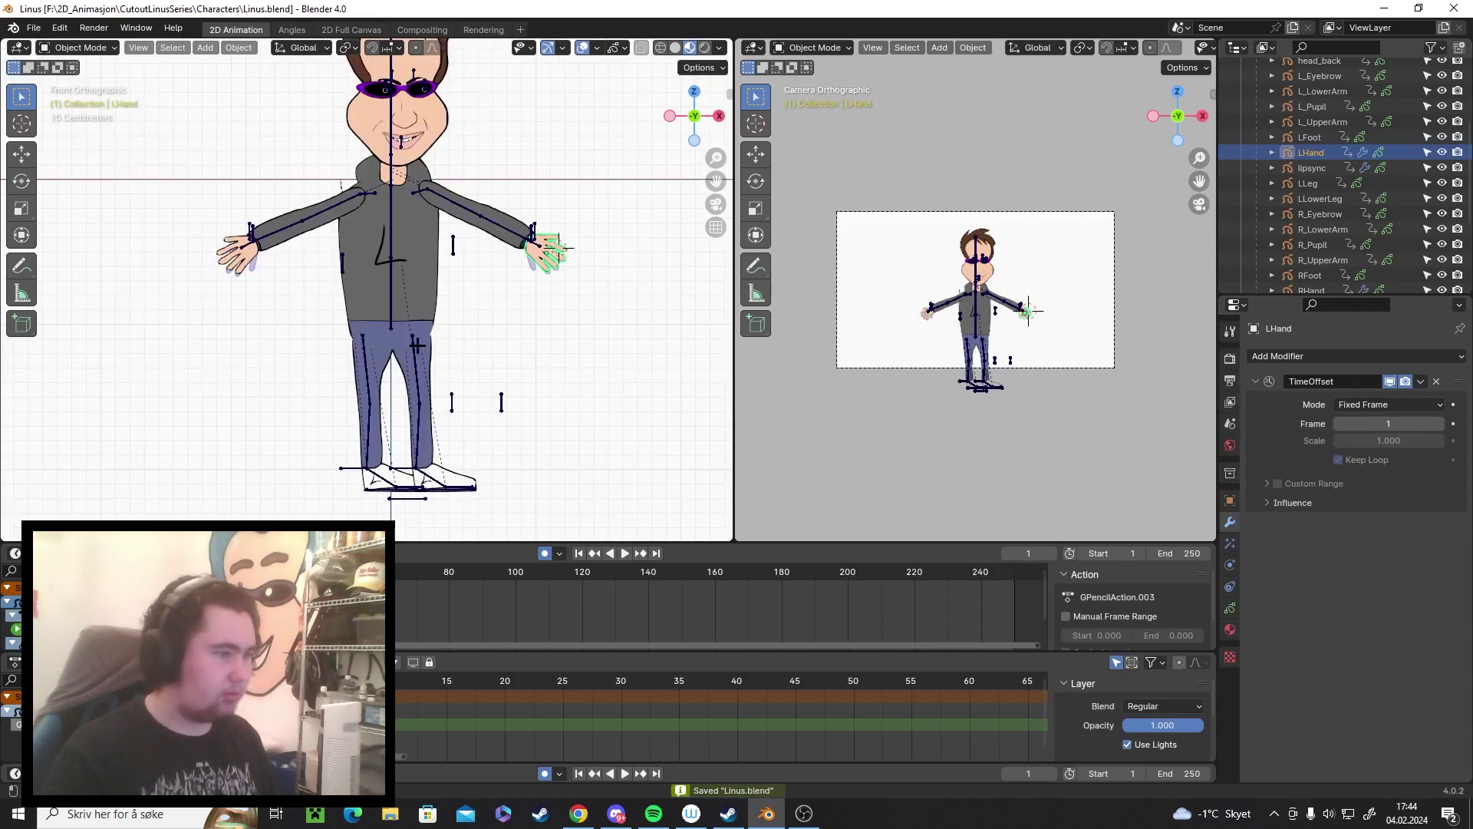
Pose the armature by lowering the Spine bone to bend the knees, try rotating it, and undo the pose.
left_click(390, 298)
key("ctrl+Tab")
left_click(392, 296)
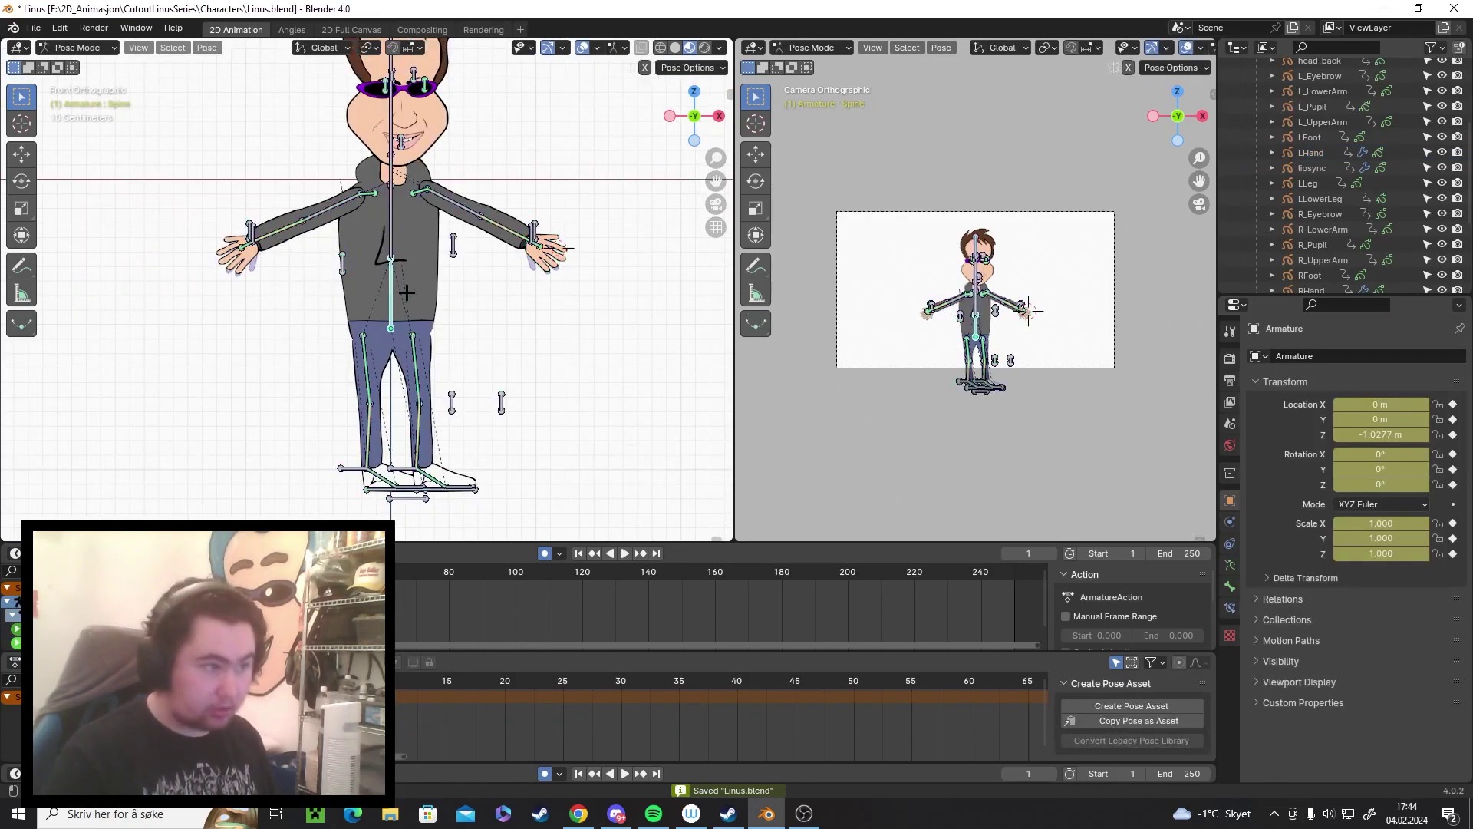
key("g")
left_click(459, 332)
key("r")
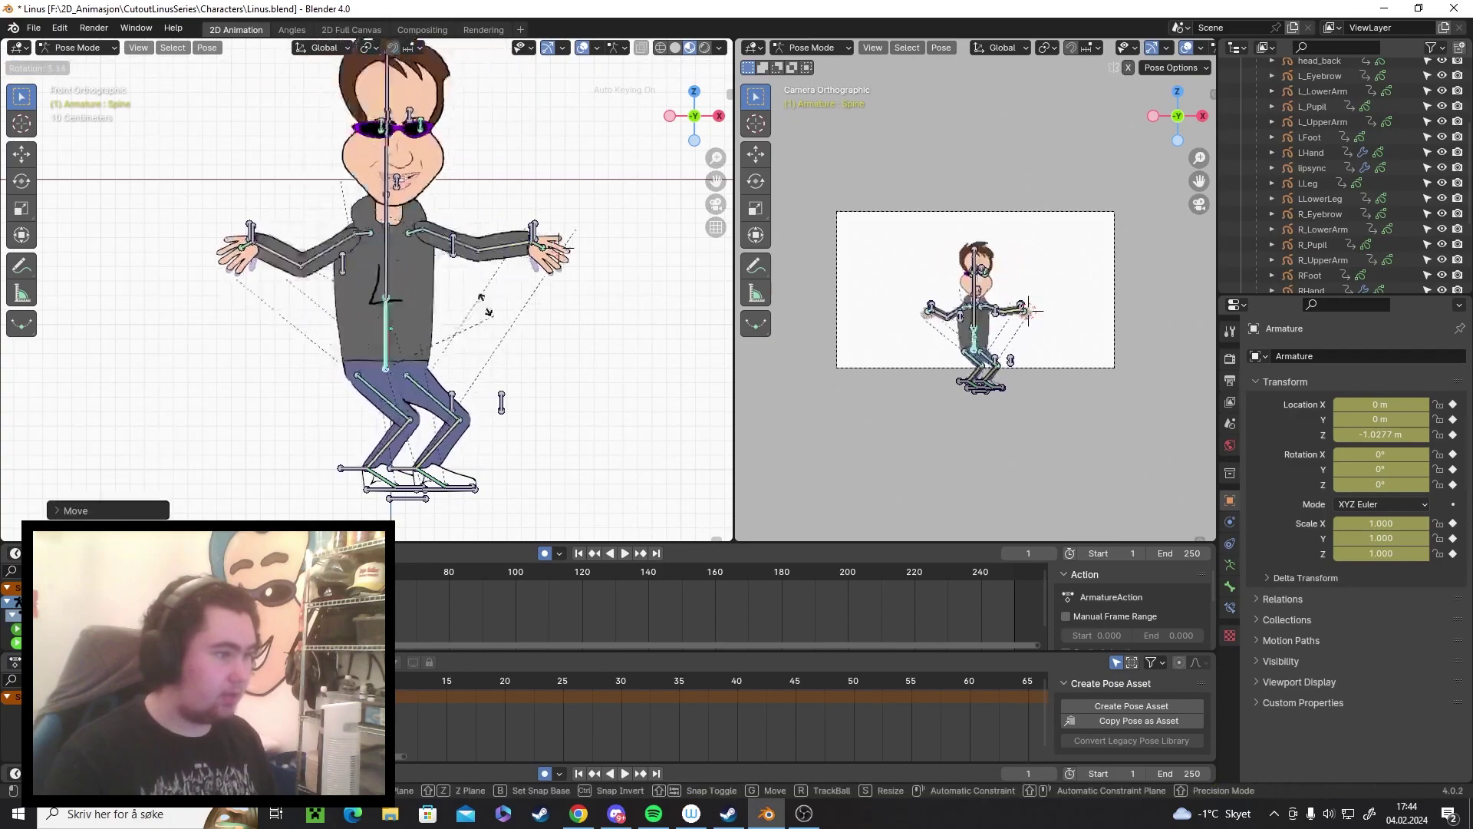
right_click(468, 353)
key("ctrl+z")
Try rotating and moving the L_LegIKController bone to lift the left foot, and undo both changes.
left_click(440, 496)
key("r")
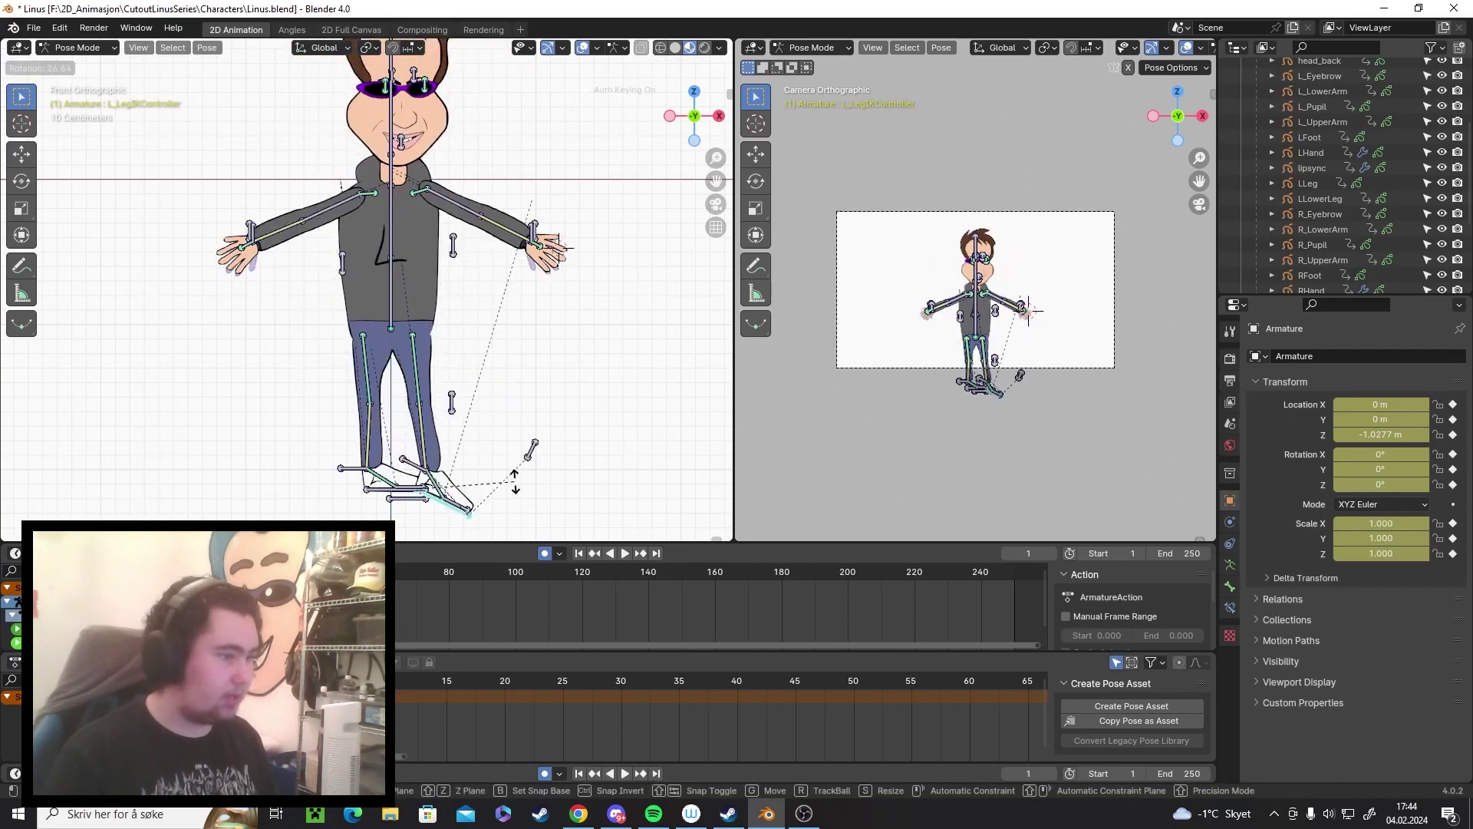
left_click(514, 481)
key("g")
left_click(516, 432)
key("ctrl+z")
key("ctrl+z")
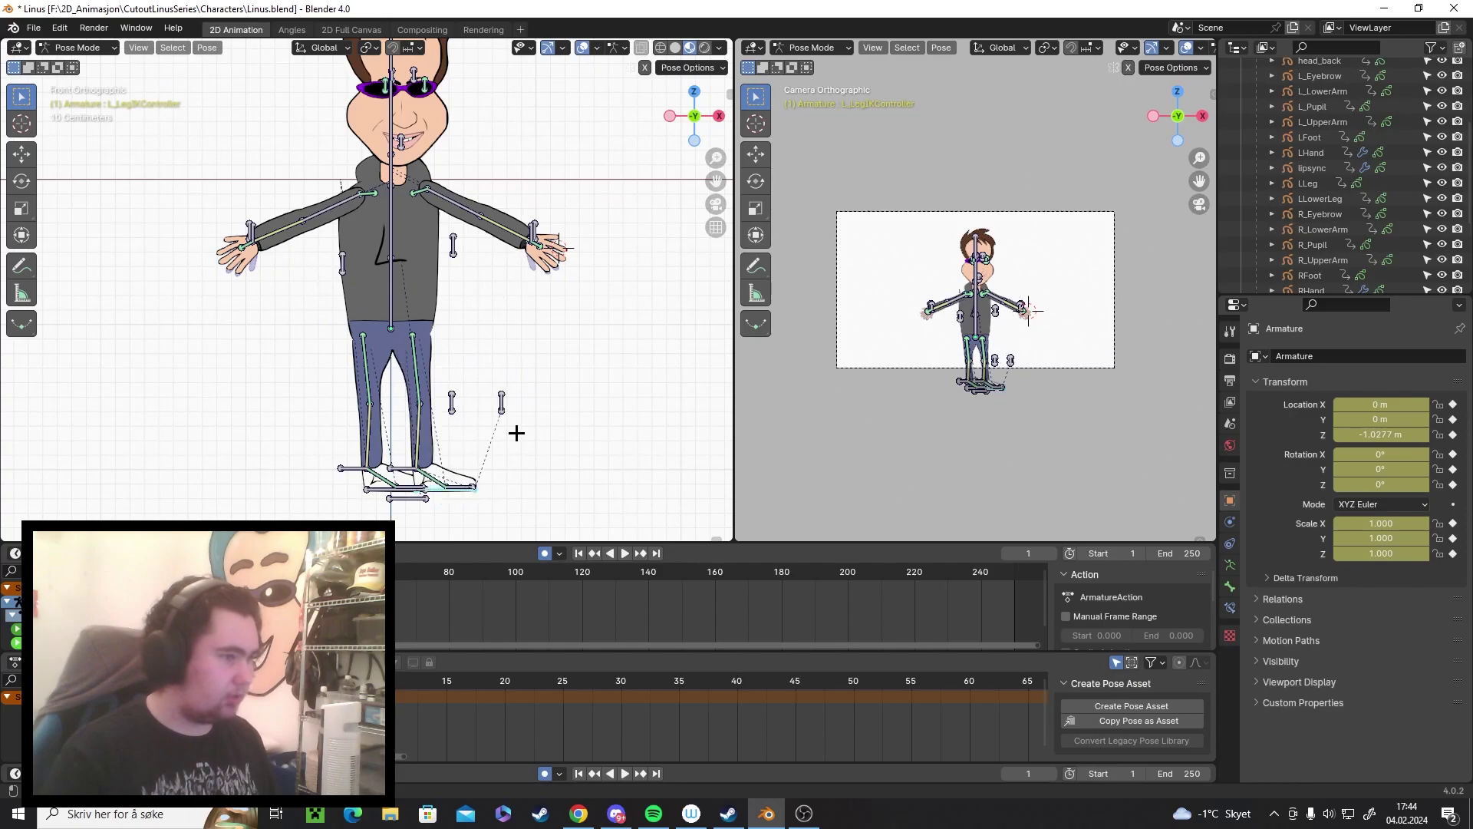
Return the armature to Object Mode, deselect everything, and save the character file.
key("ctrl+Tab")
middle_click_drag(463, 348, 470, 404, "shift")
middle_click_drag(475, 359, 434, 317, "ctrl")
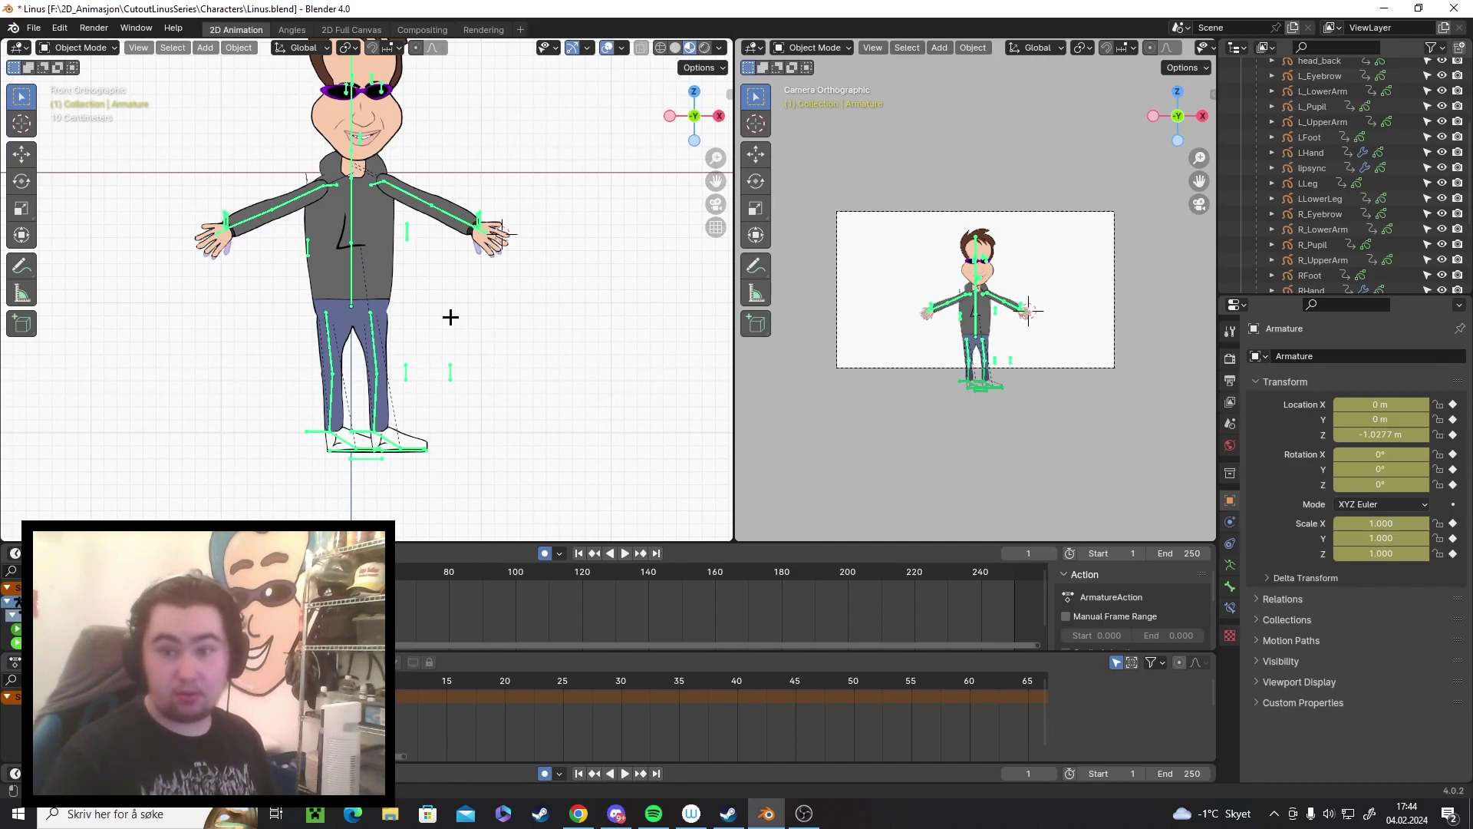
middle_click_drag(427, 428, 464, 401, "ctrl")
key("ctrl+s")
middle_click_drag(464, 323, 412, 404, "ctrl")
key("a")
key("alt+a")
middle_click_drag(411, 404, 405, 389, "ctrl")
key("ctrl+s")
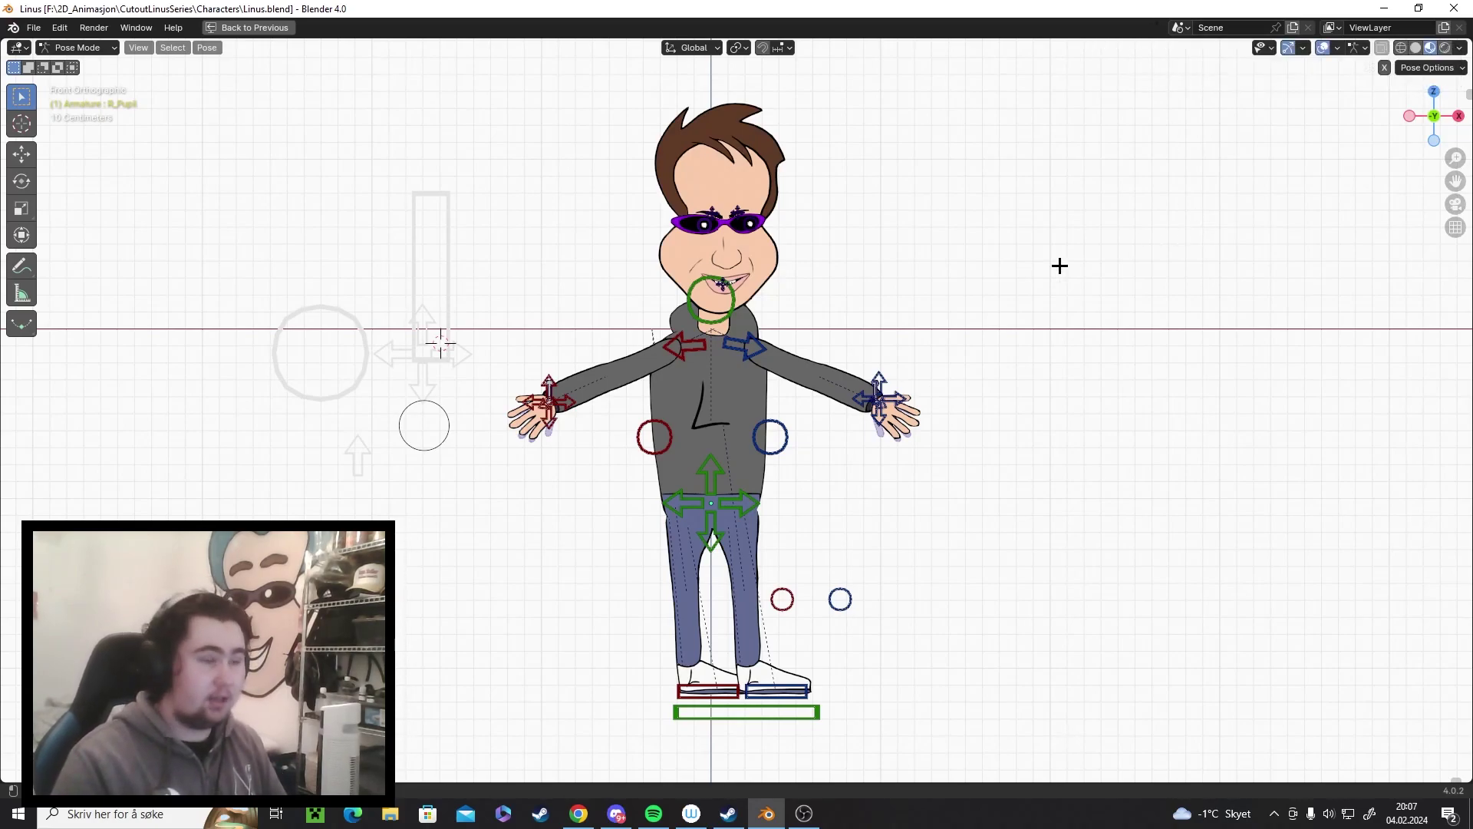
Hide the viewport overlays and show them again to compare the character with and without its rig controls.
middle_click_drag(1029, 256, 971, 224, "shift")
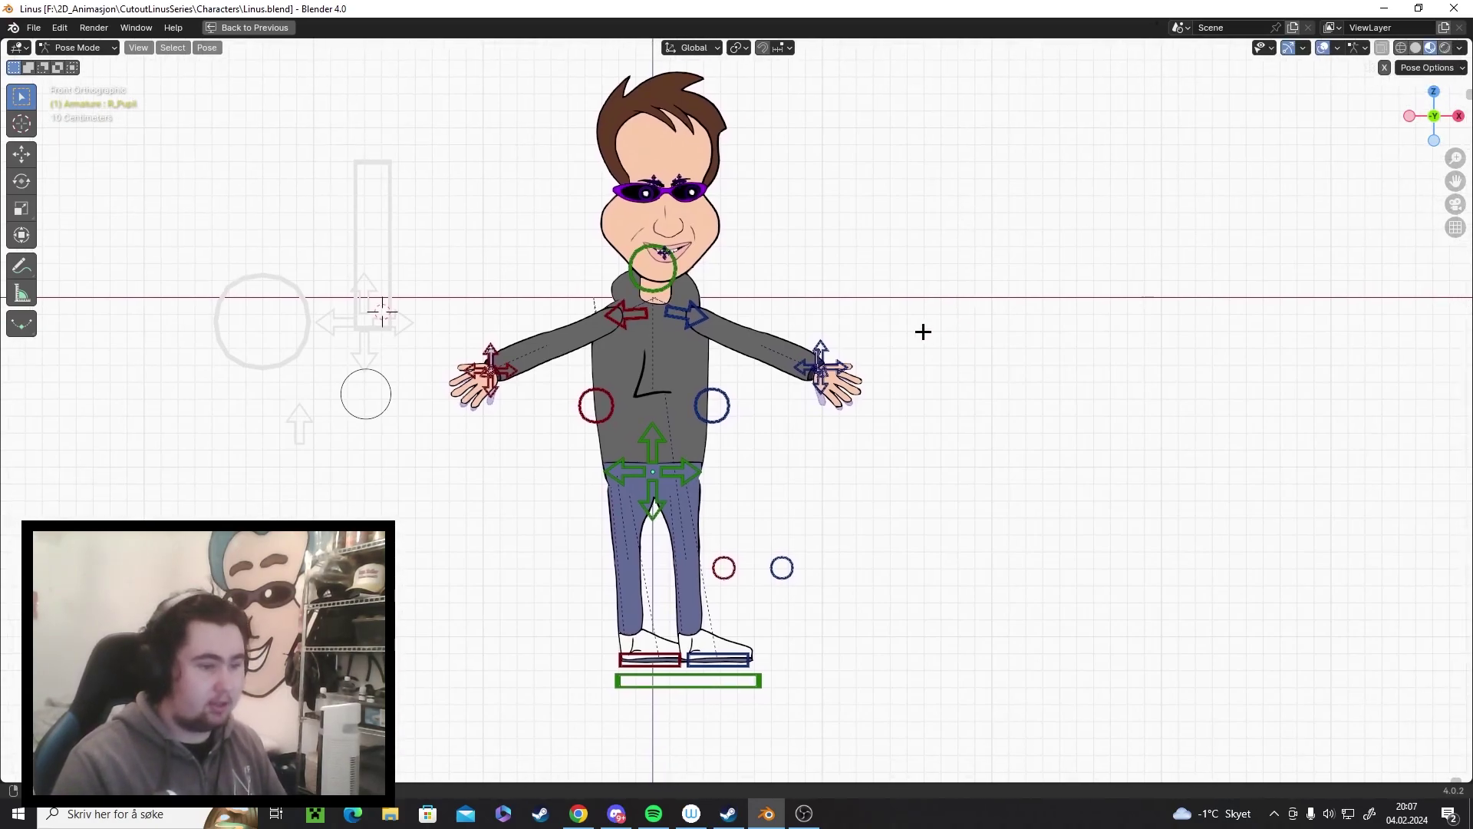
middle_click_drag(923, 332, 966, 331, "shift")
middle_click_drag(952, 429, 830, 390, "ctrl")
key("alt+shift+z")
key("alt+shift+z")
Try rotating the Head bone with its circular control at the neck, and undo the rotation.
left_click(718, 308)
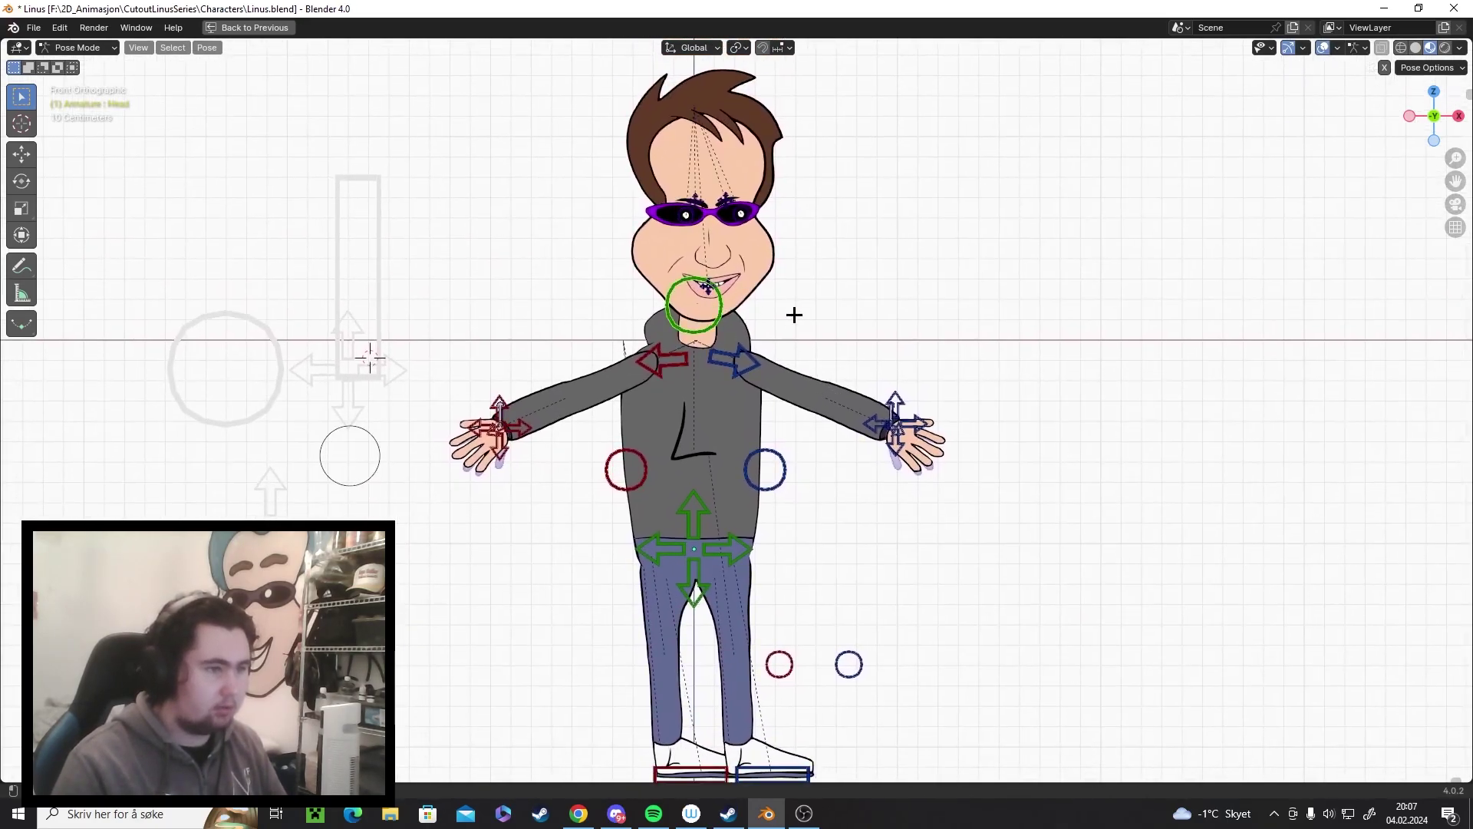
key("r")
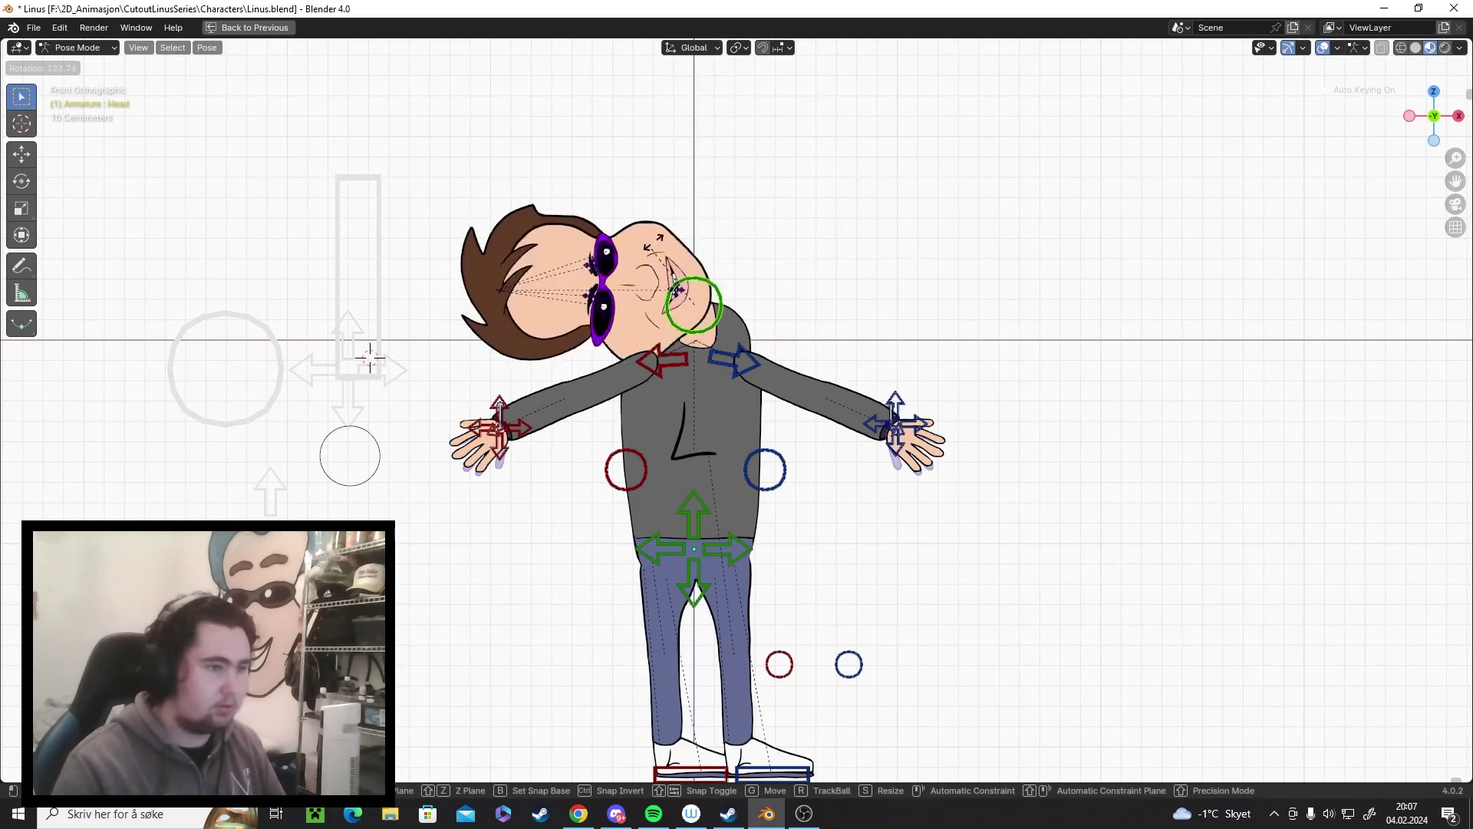
left_click(552, 615)
key("ctrl+z")
Save the rigged character file with the whole body framed in the viewport.
middle_click_drag(960, 513, 940, 443, "shift")
middle_click_drag(940, 444, 940, 491, "ctrl")
key("ctrl+s")
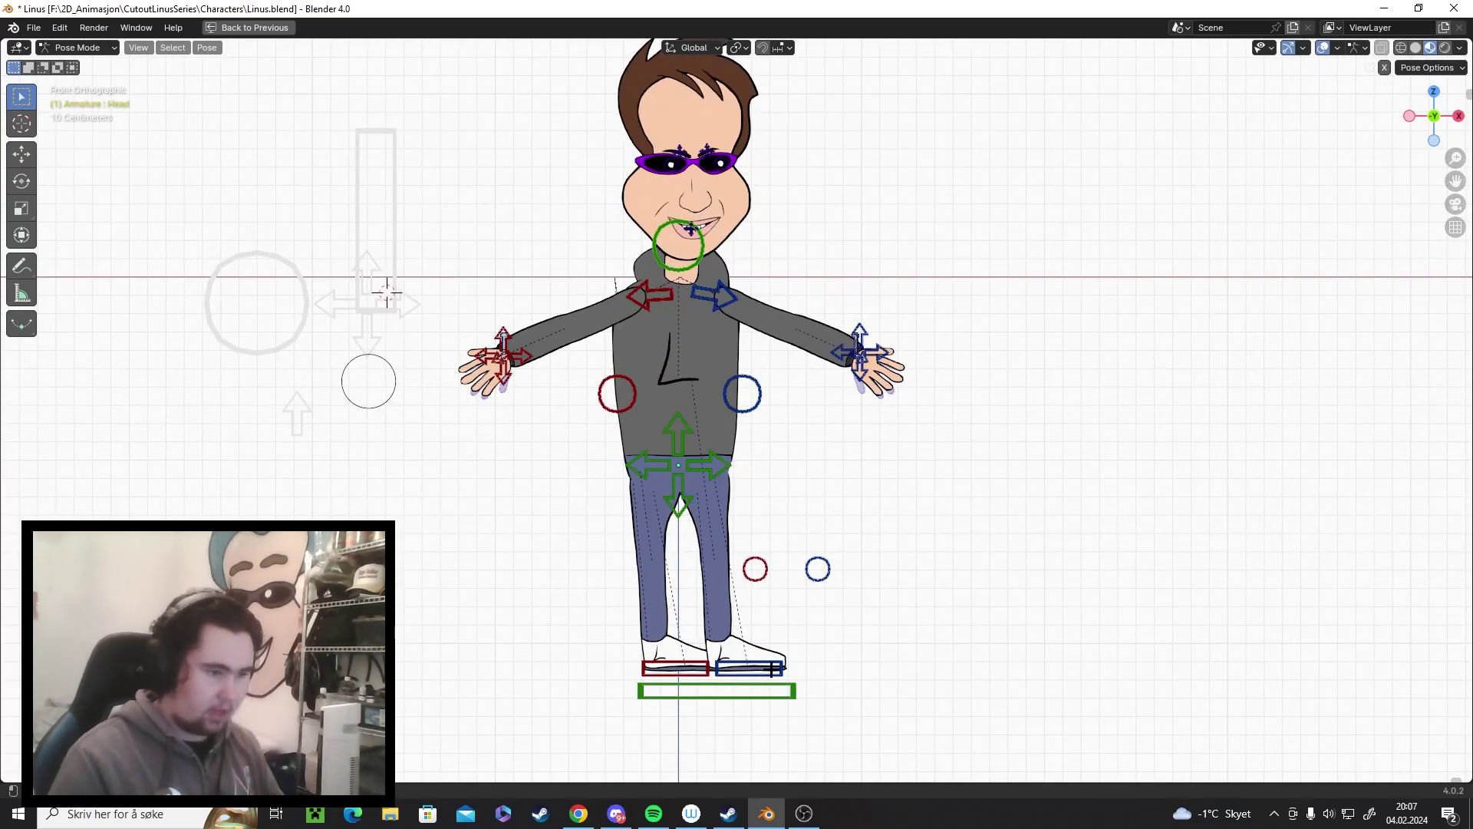
Try moving the whole character with the Root bone's rectangular control beneath the feet, and cancel the move.
left_click(746, 687)
middle_click_drag(828, 507, 800, 498, "shift")
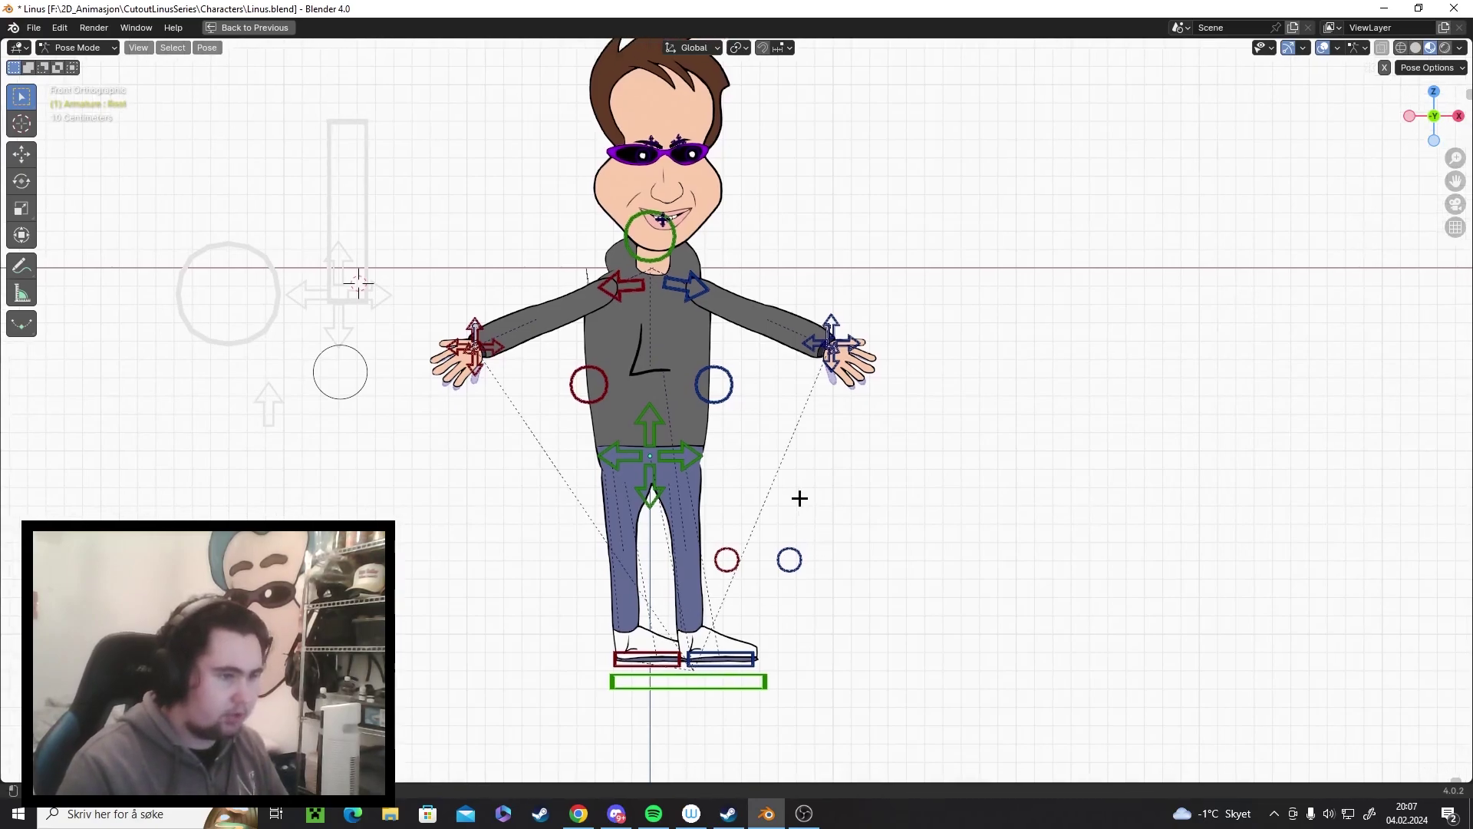
key("g")
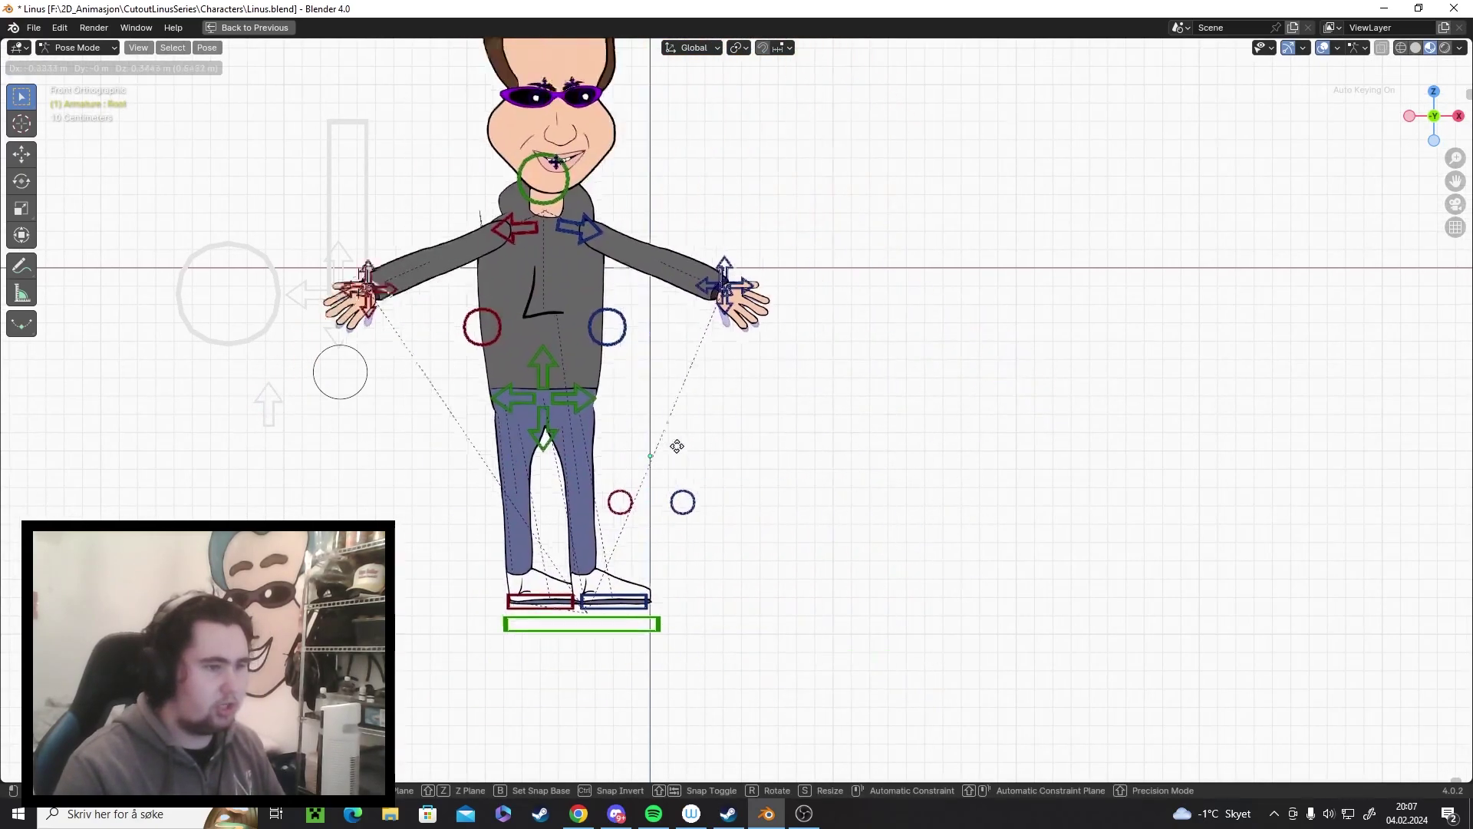
right_click(598, 470)
Try lowering the body into a crouch with the Spine bone's arrow control at the hips, and cancel the move.
left_click(667, 451)
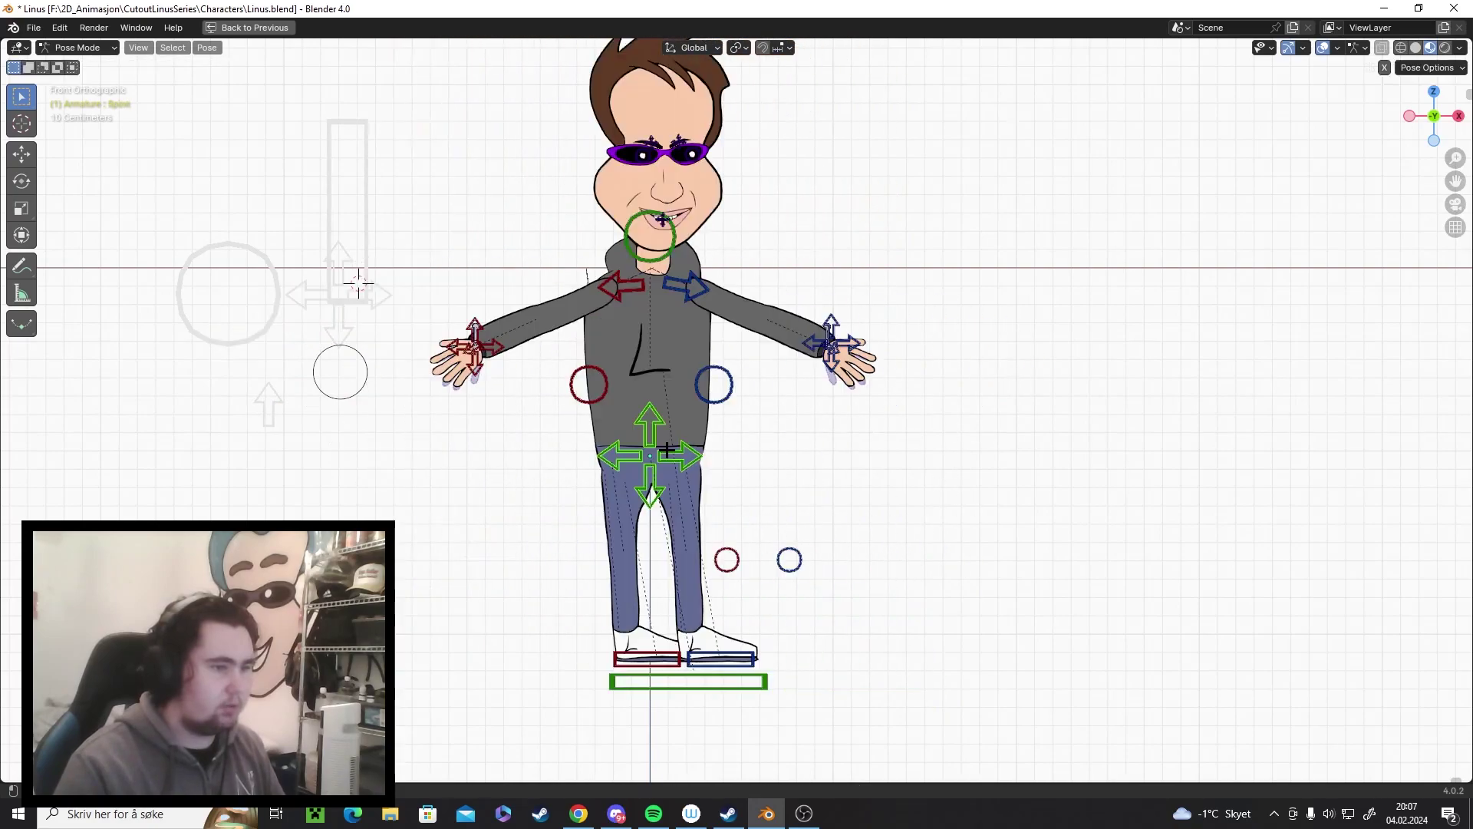
scroll(675, 439, "down", 1)
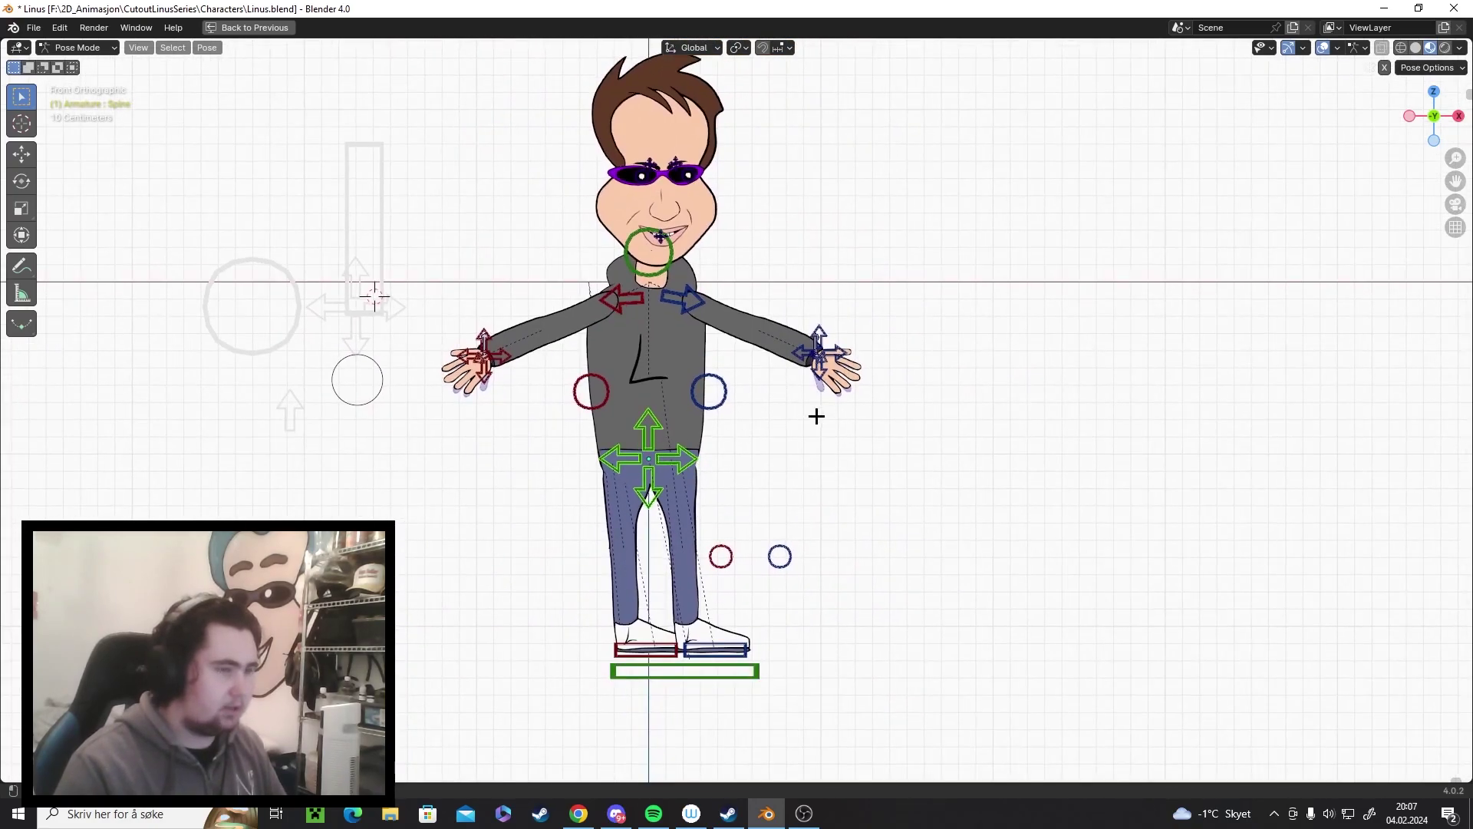
key("g")
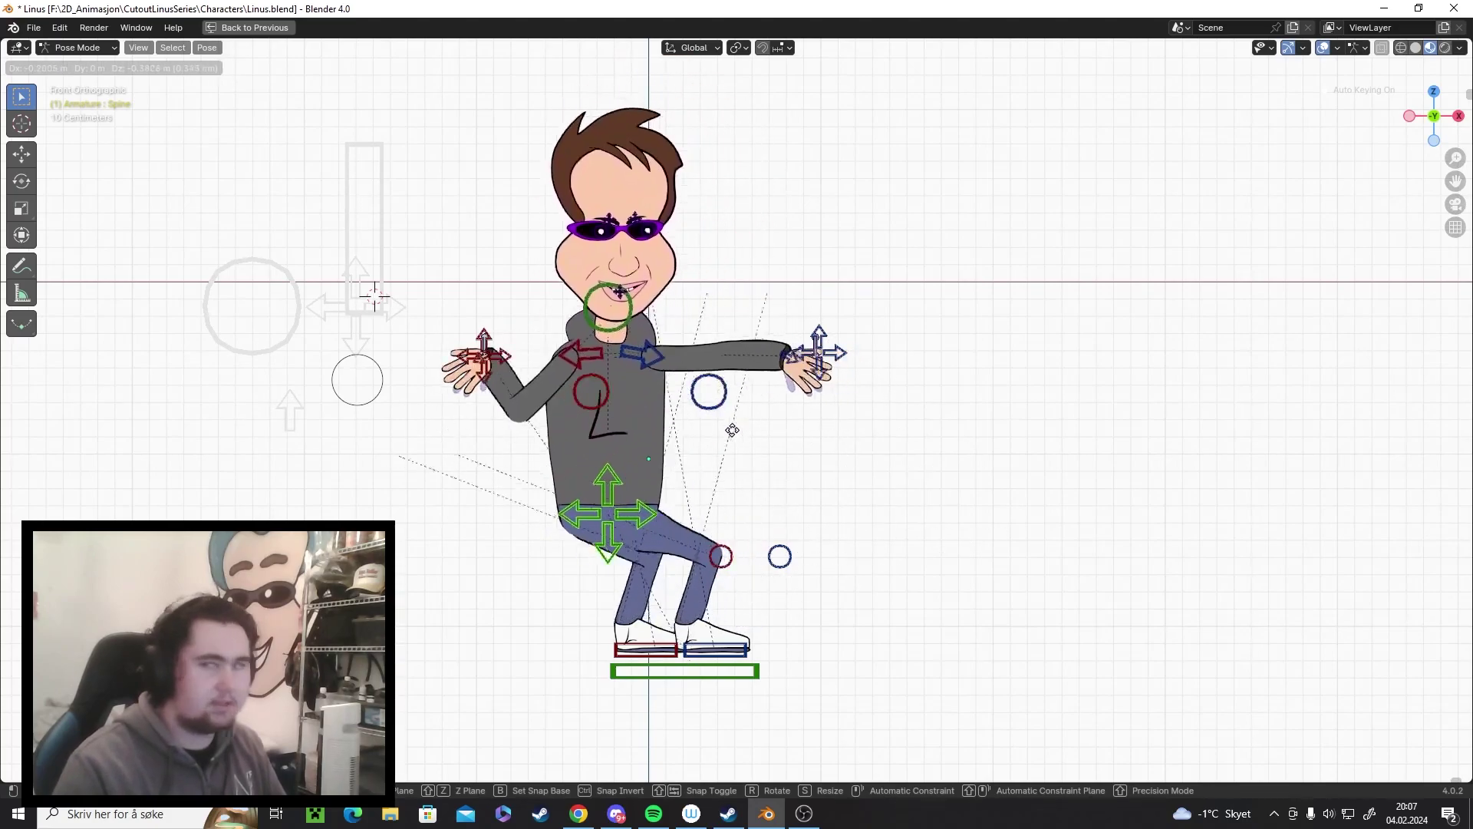
right_click(767, 398)
Try lifting the character's left foot so the knee bends, using the left leg's IK controller around the shoe.
middle_click_drag(767, 644, 749, 554, "shift")
left_click(745, 555)
scroll(690, 568, "up", 2)
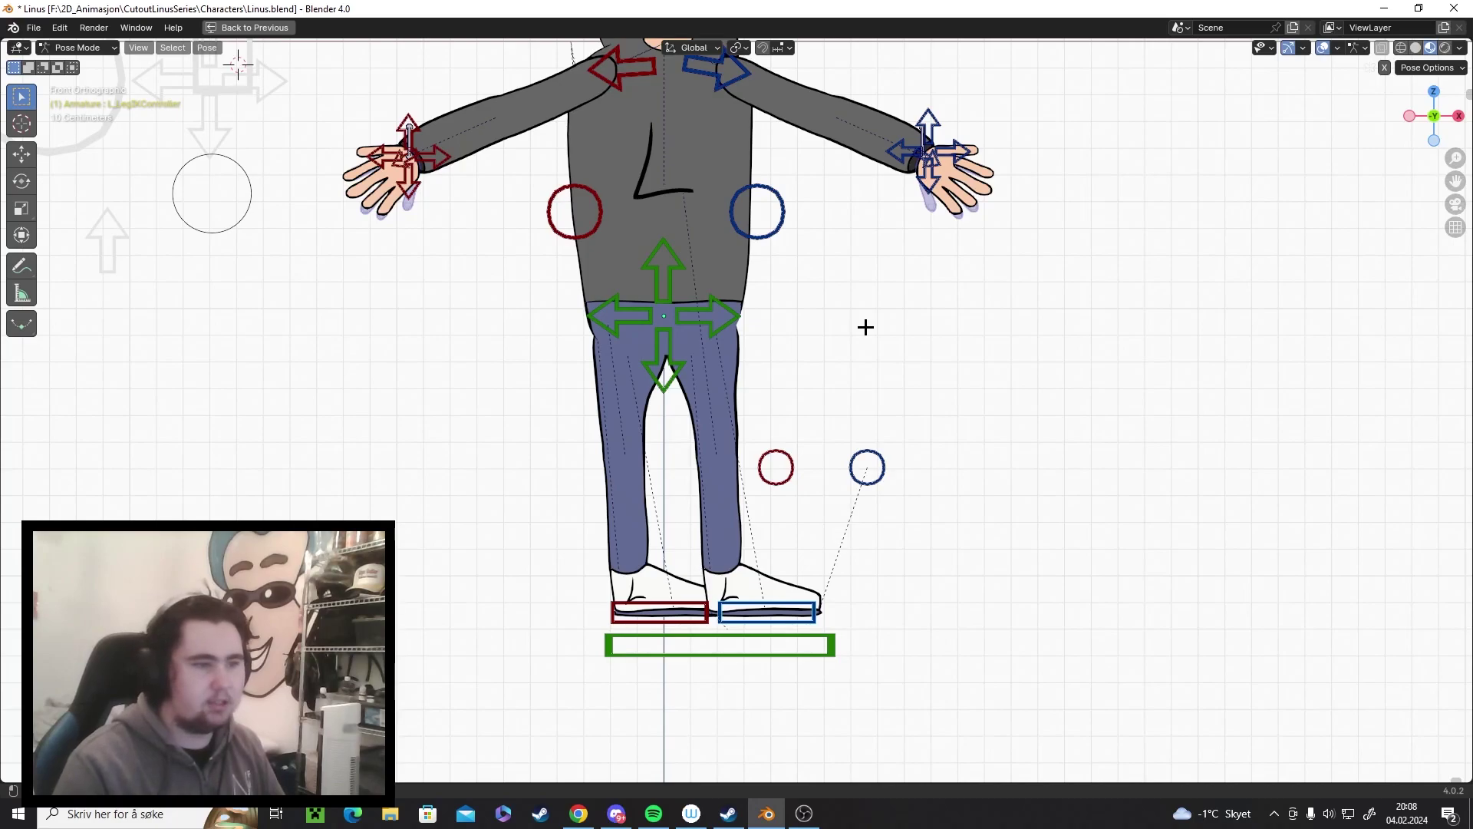
middle_click_drag(865, 326, 837, 388, "shift")
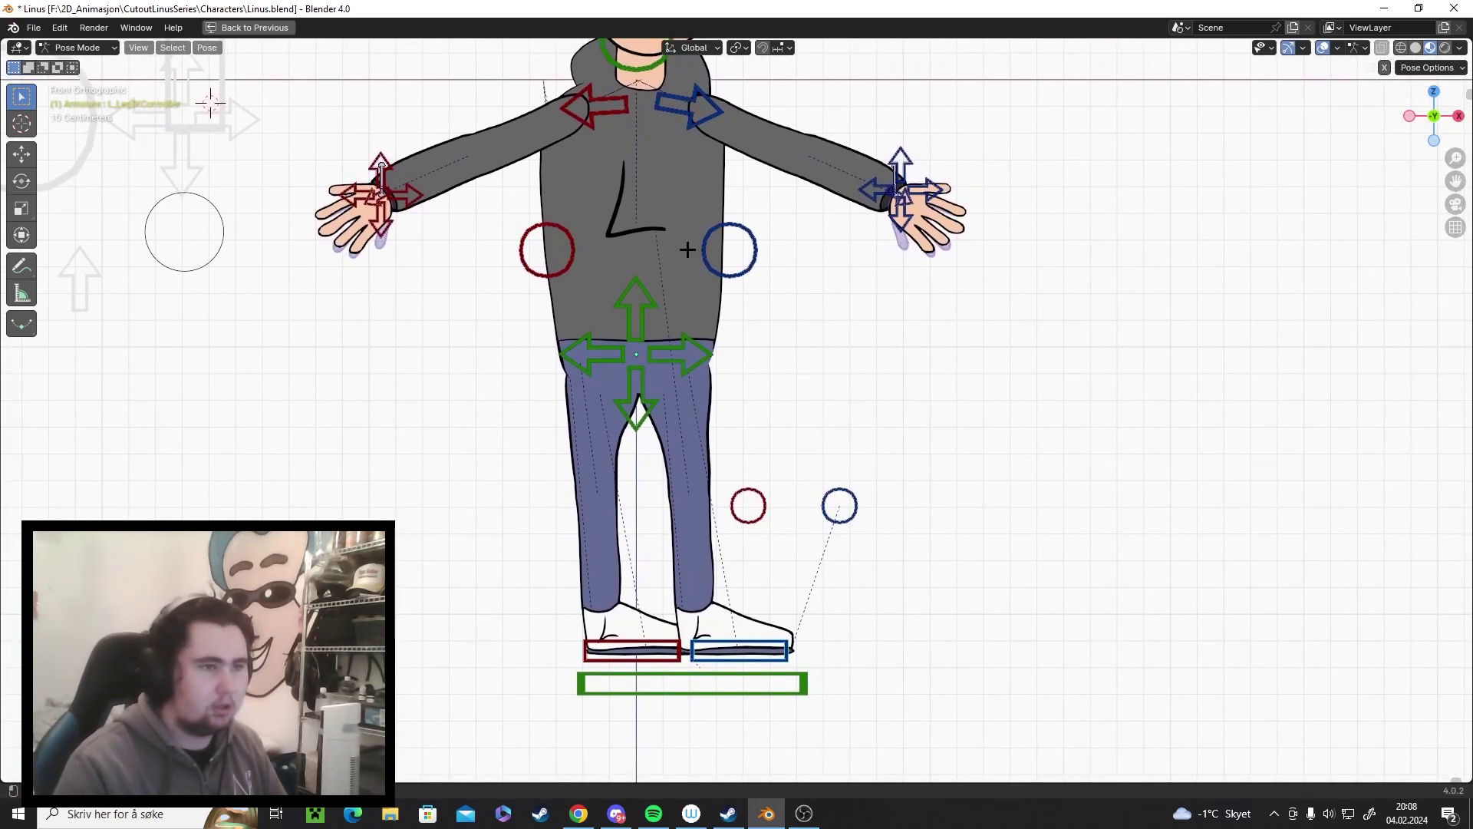
middle_click_drag(895, 267, 896, 325, "shift")
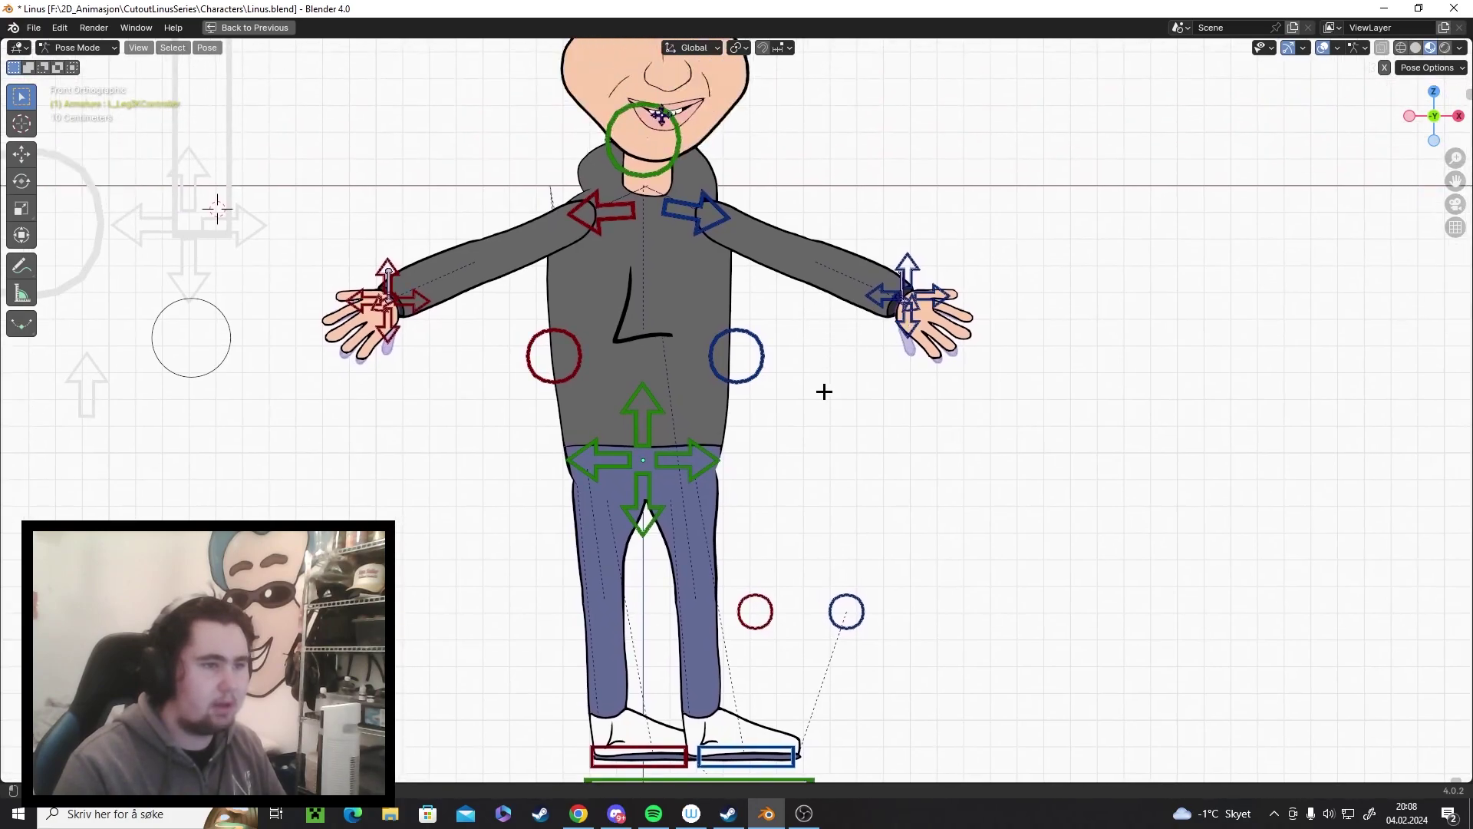
middle_click_drag(824, 391, 814, 318, "shift")
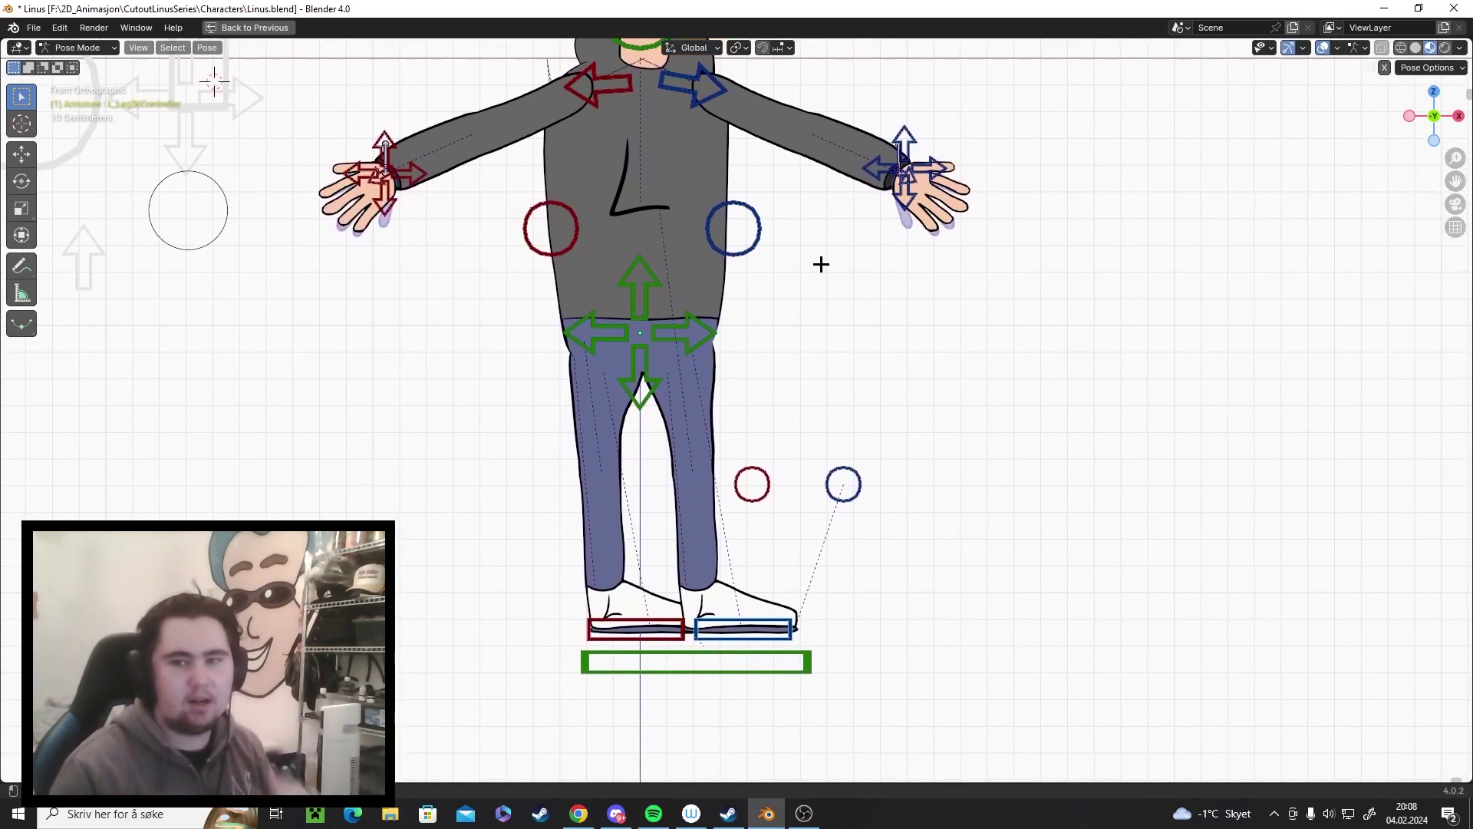
middle_click_drag(862, 444, 850, 397, "shift")
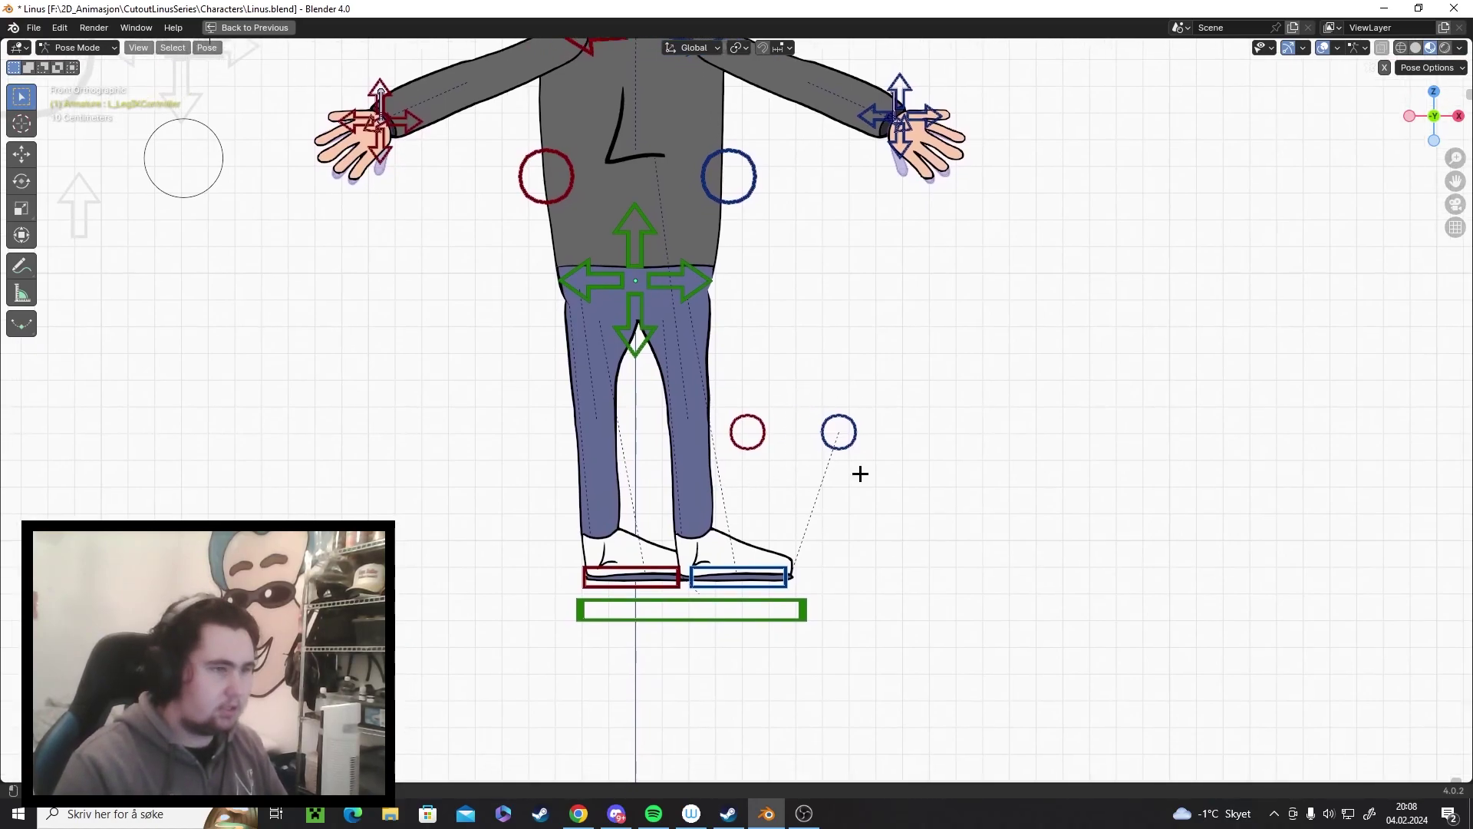
middle_click_drag(713, 370, 699, 388, "shift")
key("g")
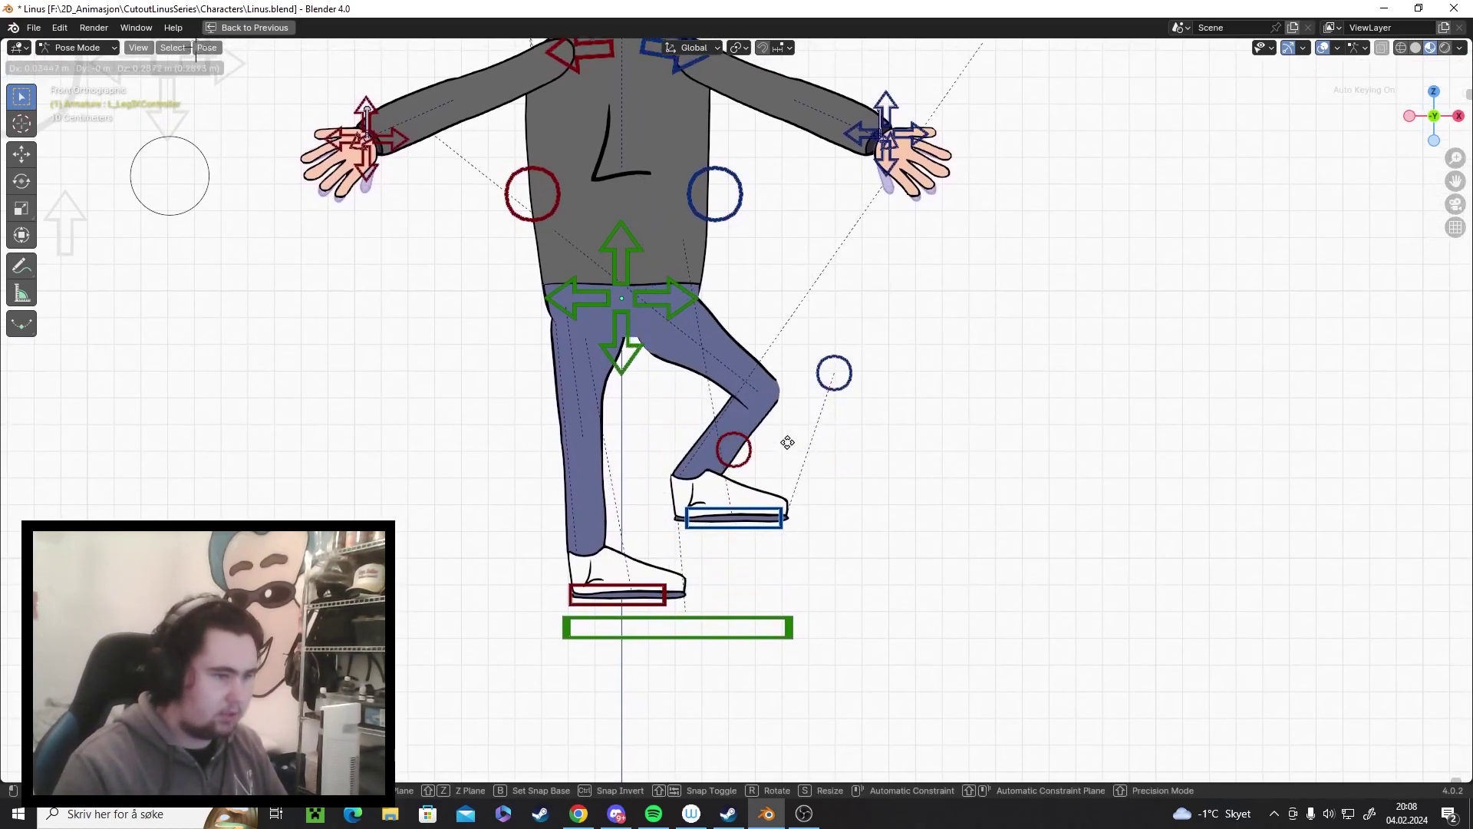
left_click(796, 444)
Try tilting the left foot toe-down and swinging it behind the standing leg with the leg's IK controller.
key("r")
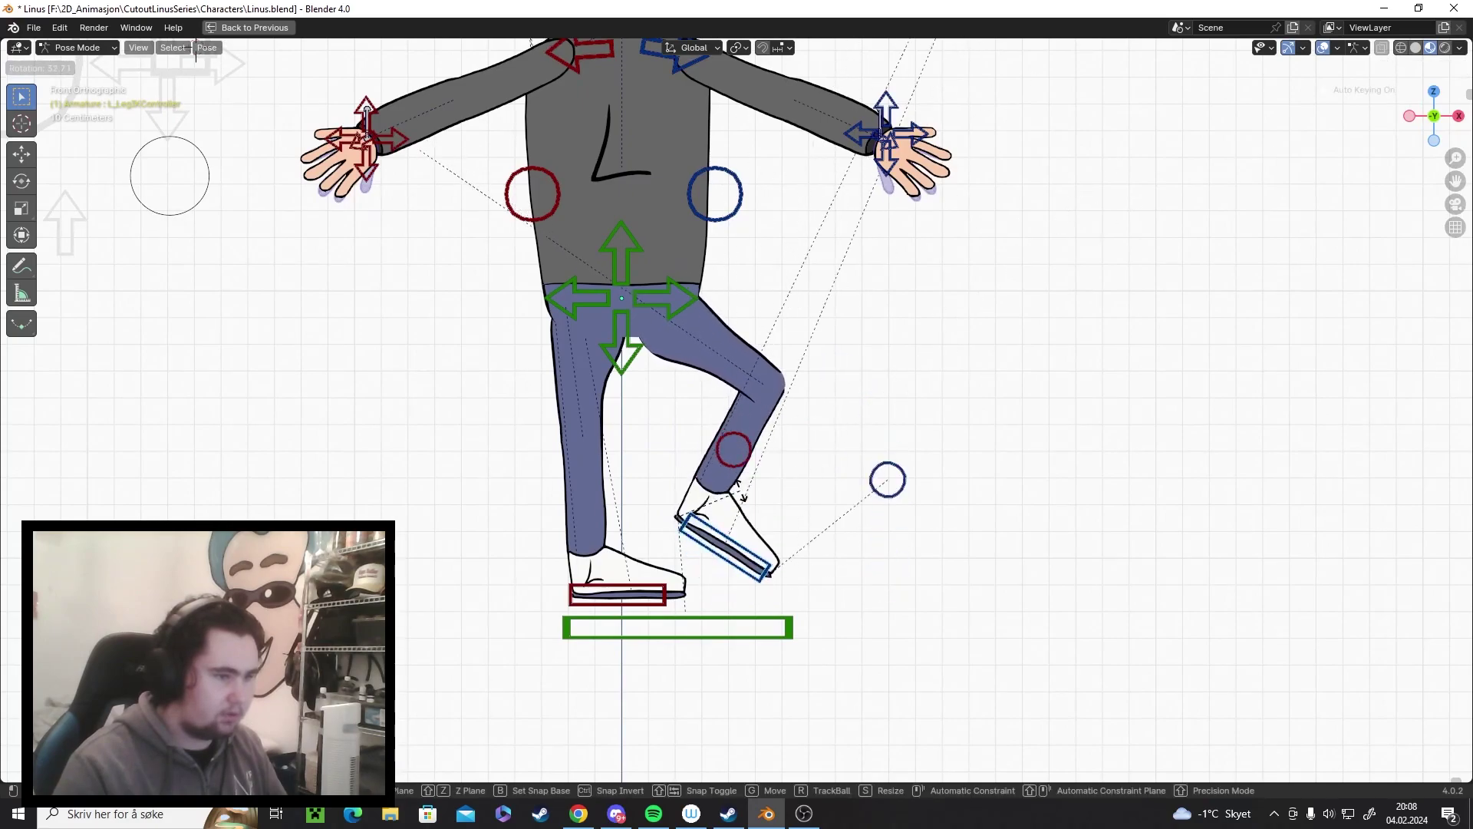
key("g")
left_click(553, 431)
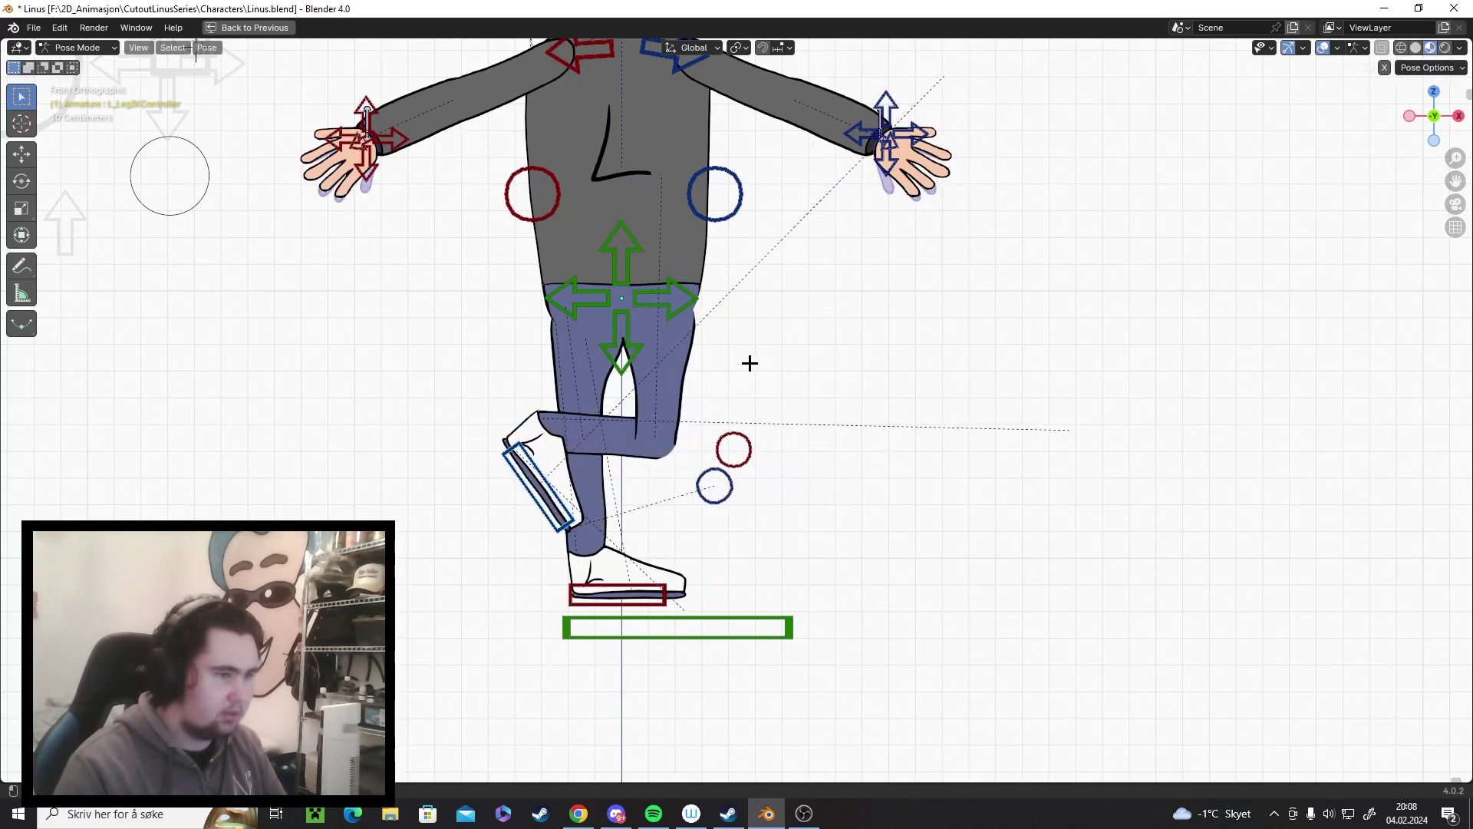
key("r")
left_click(536, 531)
key("g")
left_click(575, 444)
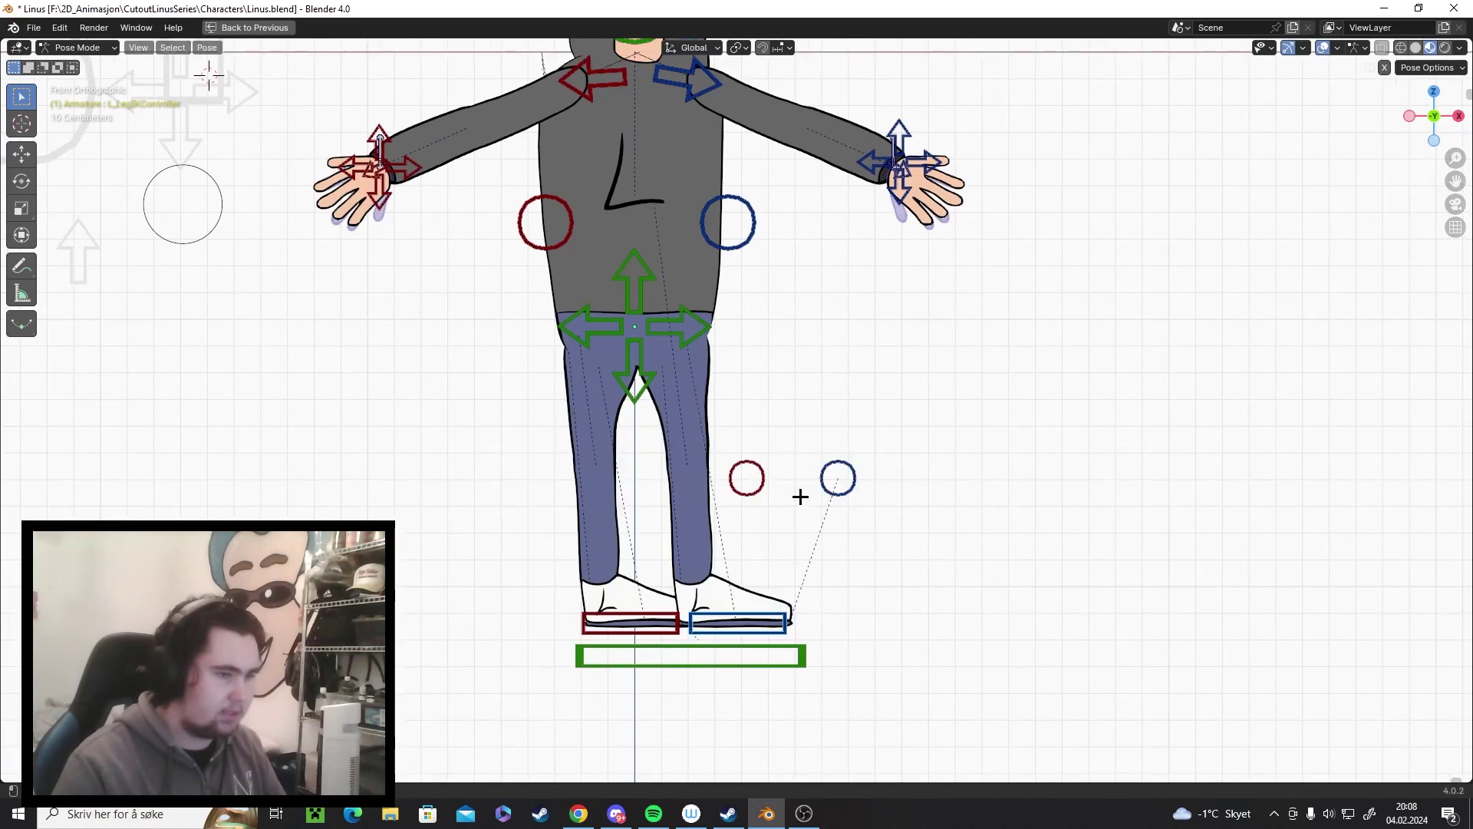
Try a forward step by raising the left leg's IK controller ahead of the body and tilting the foot slightly.
key("g")
left_click(793, 519)
key("r")
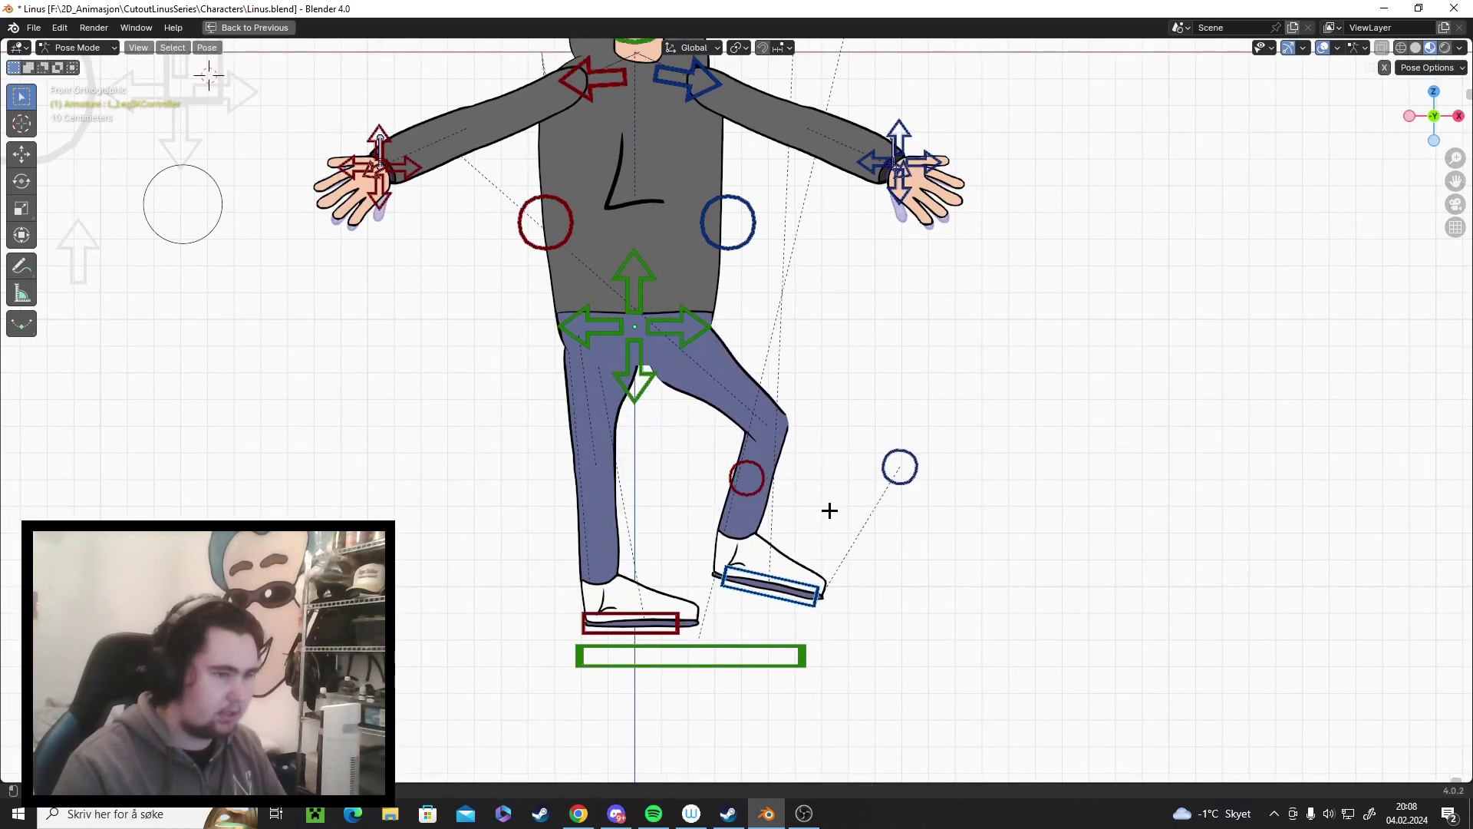
left_click(828, 509)
key("g")
left_click(830, 495)
Try moving the left leg's circular pole control to test the direction of the knee bend.
mouse_move(941, 452)
middle_mouse_down("shift")
mouse_move(905, 465)
mouse_move(923, 442)
middle_mouse_up("shift")
key("g")
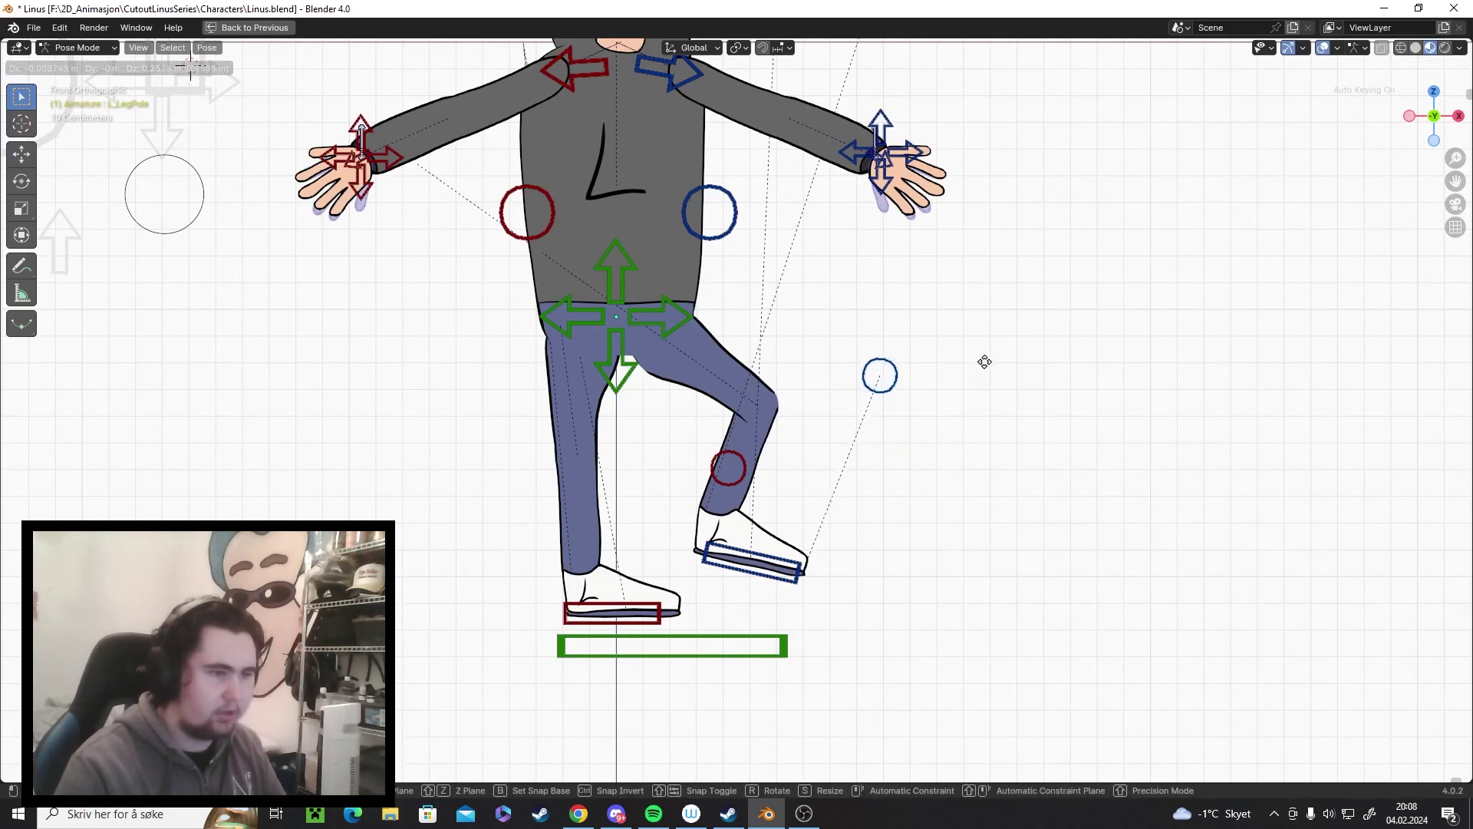
left_click(997, 349)
key("g")
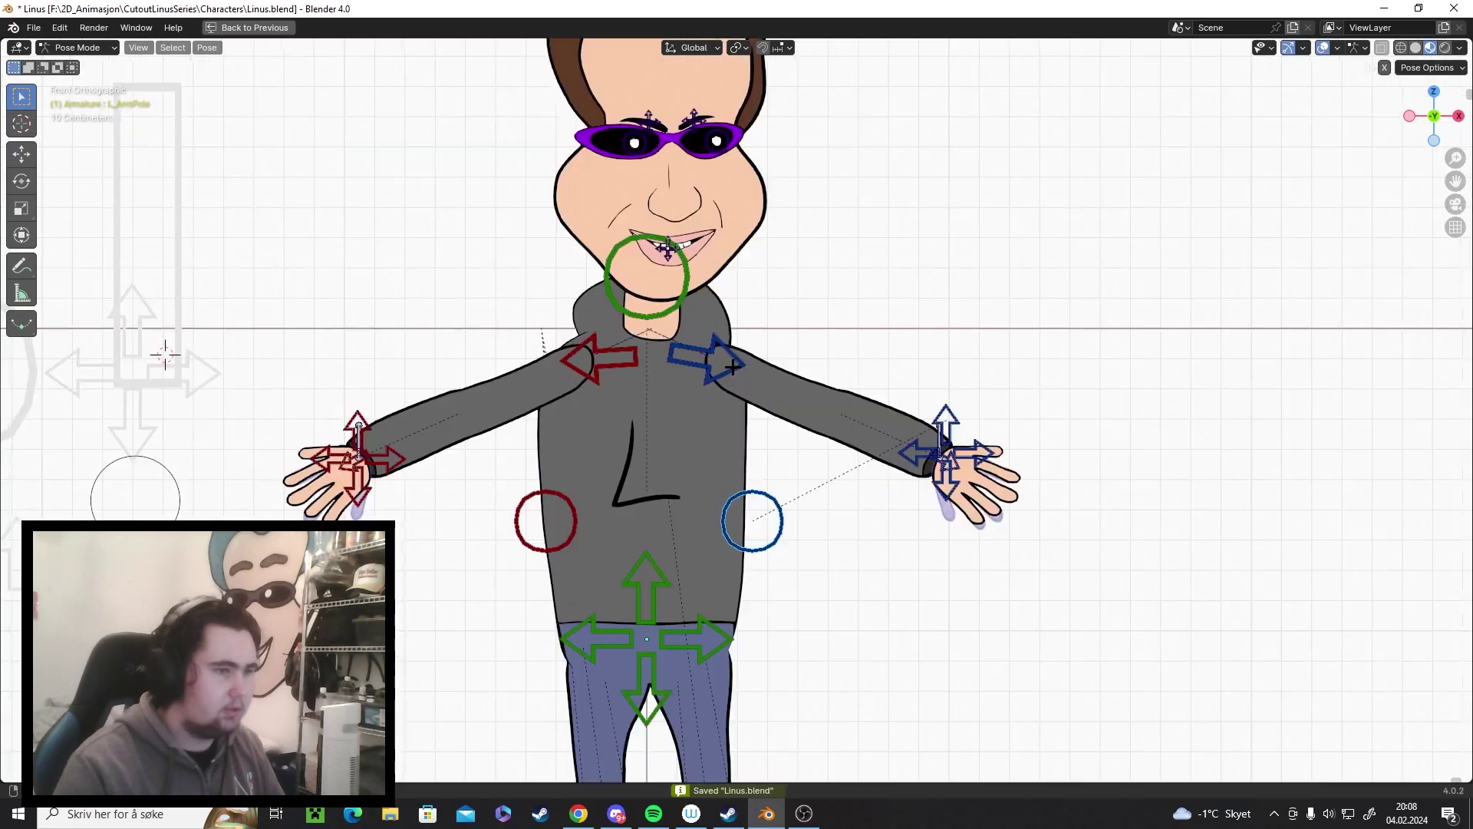
Try rotating the left shoulder bone upward, and test the right shoulder bone's rotation as well.
left_click(730, 365)
key("r")
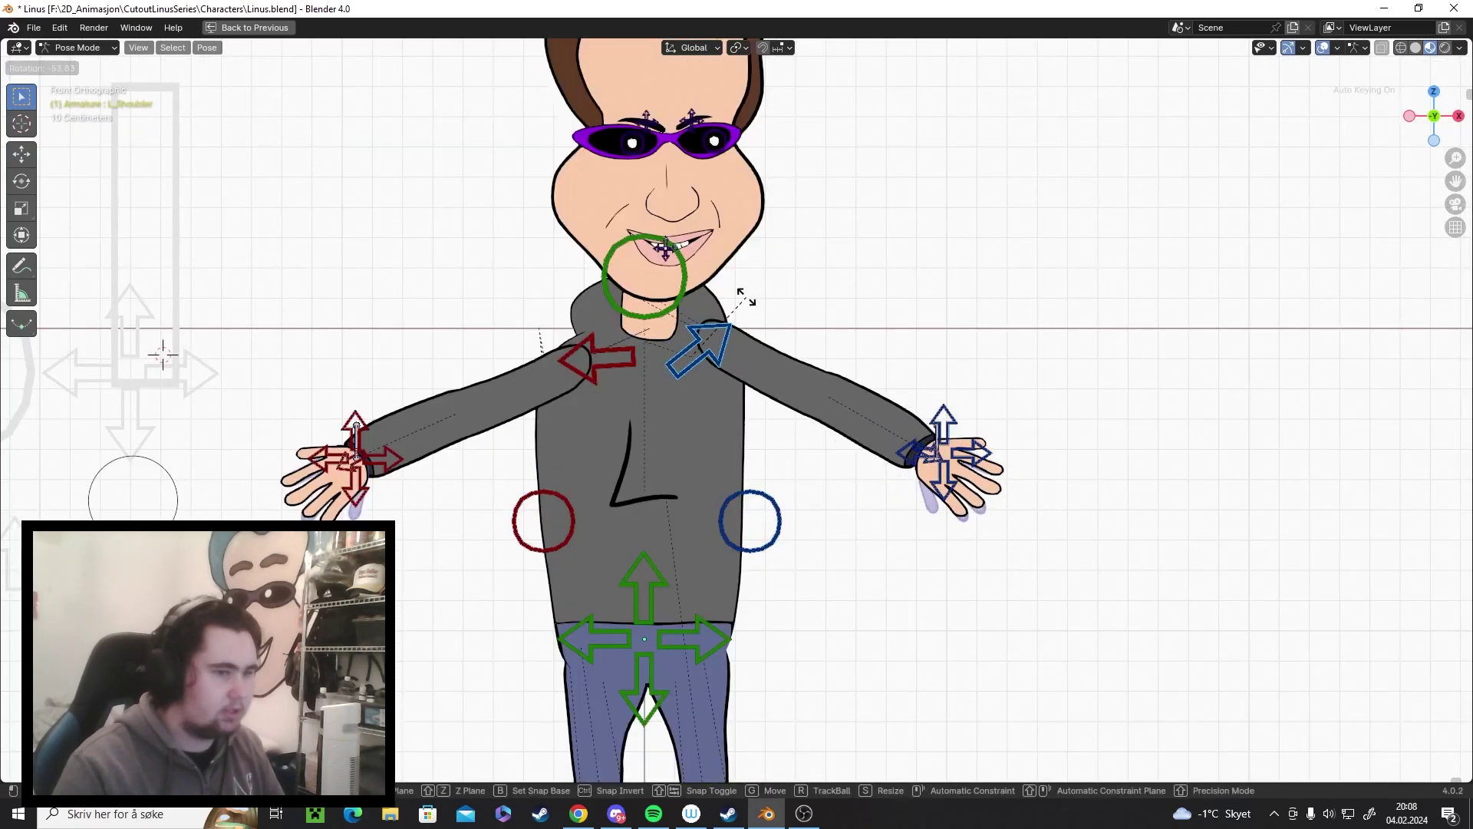
left_click(722, 317)
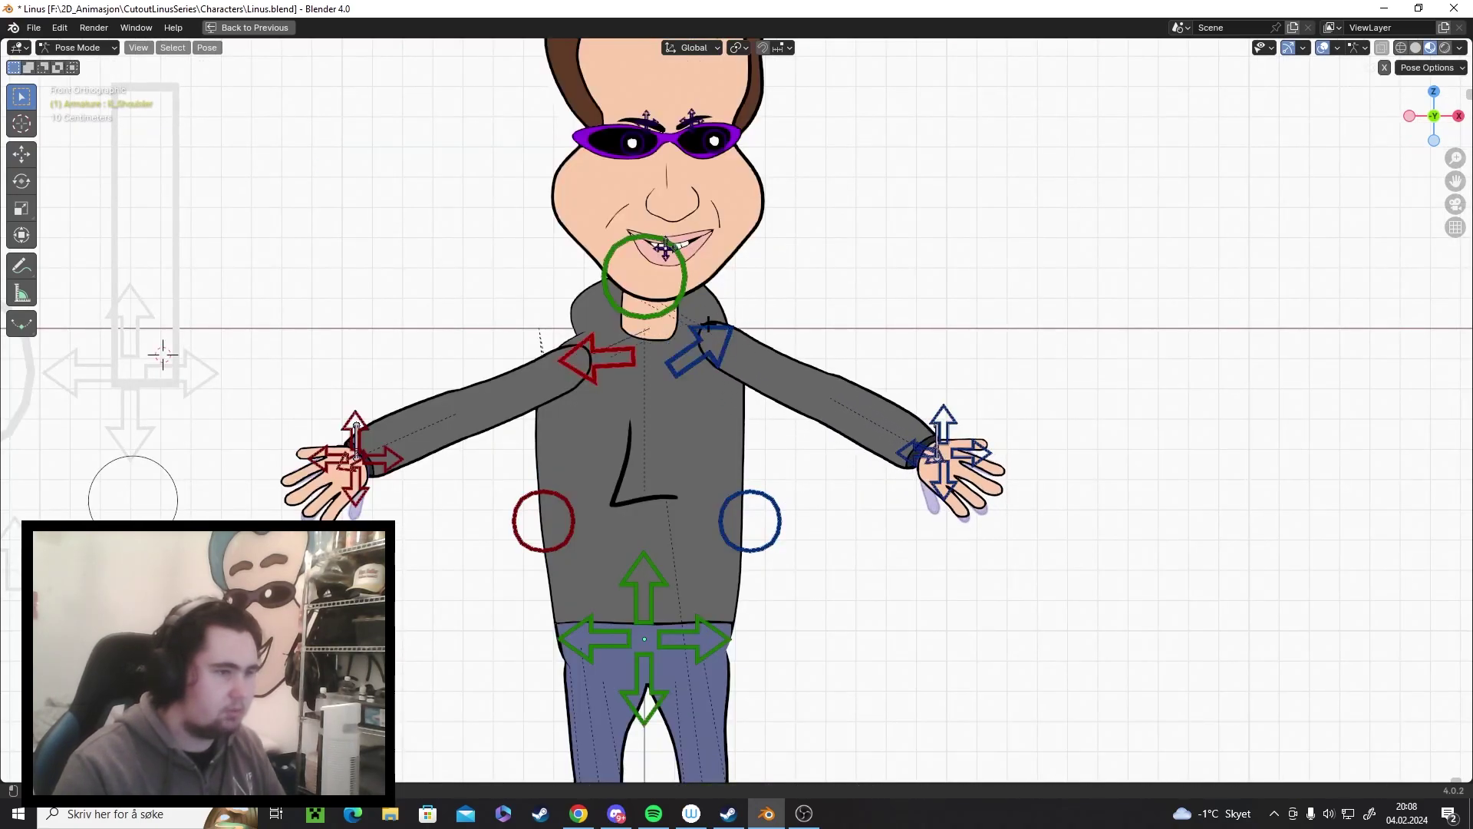
key("r")
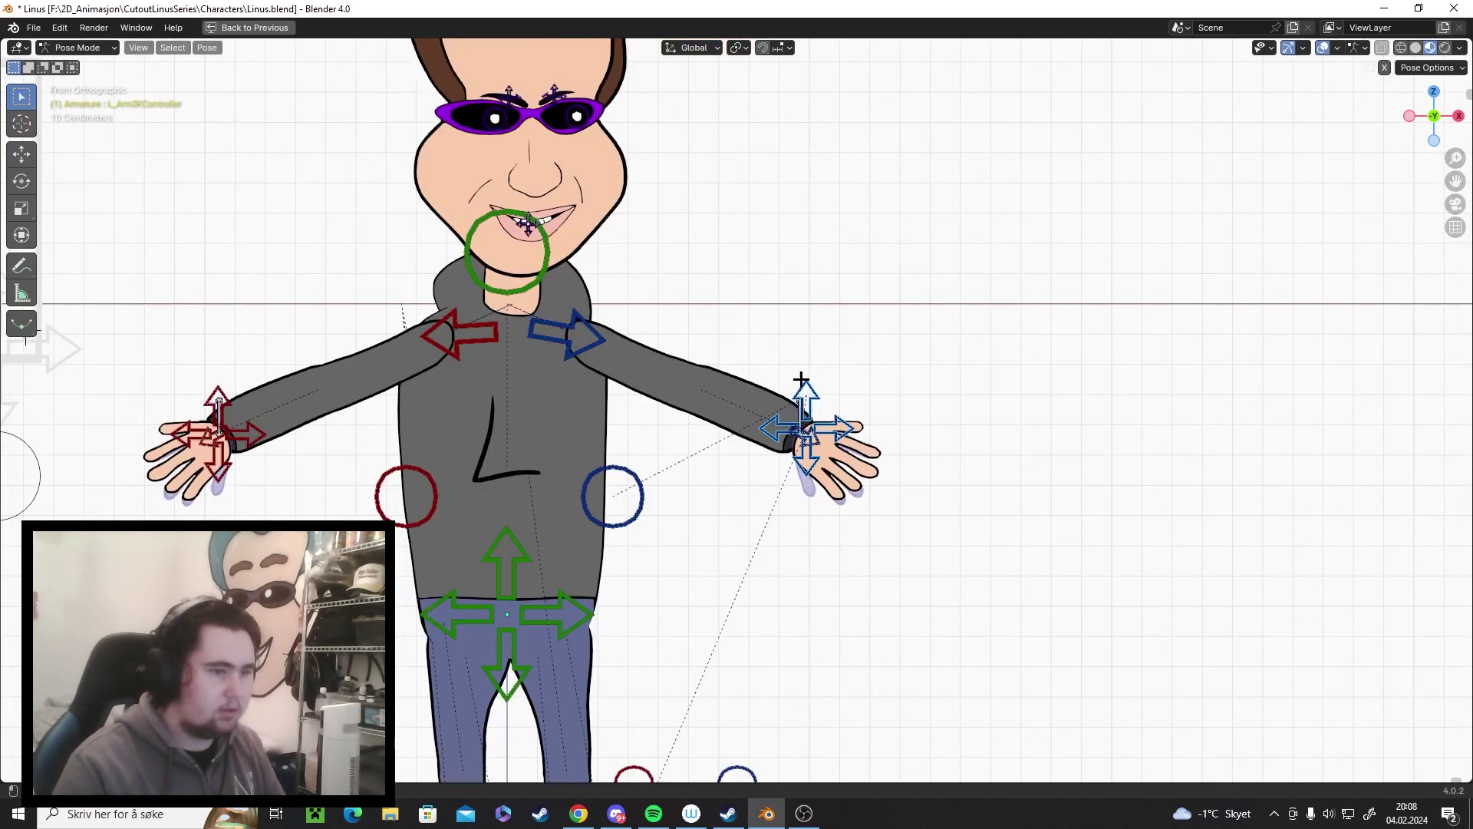
Try a waving pose by raising the left arm's IK controller beside the head and rotating the hand bone upright.
middle_click_drag(802, 374, 873, 414, "shift")
key("g")
left_click(862, 336)
key("r")
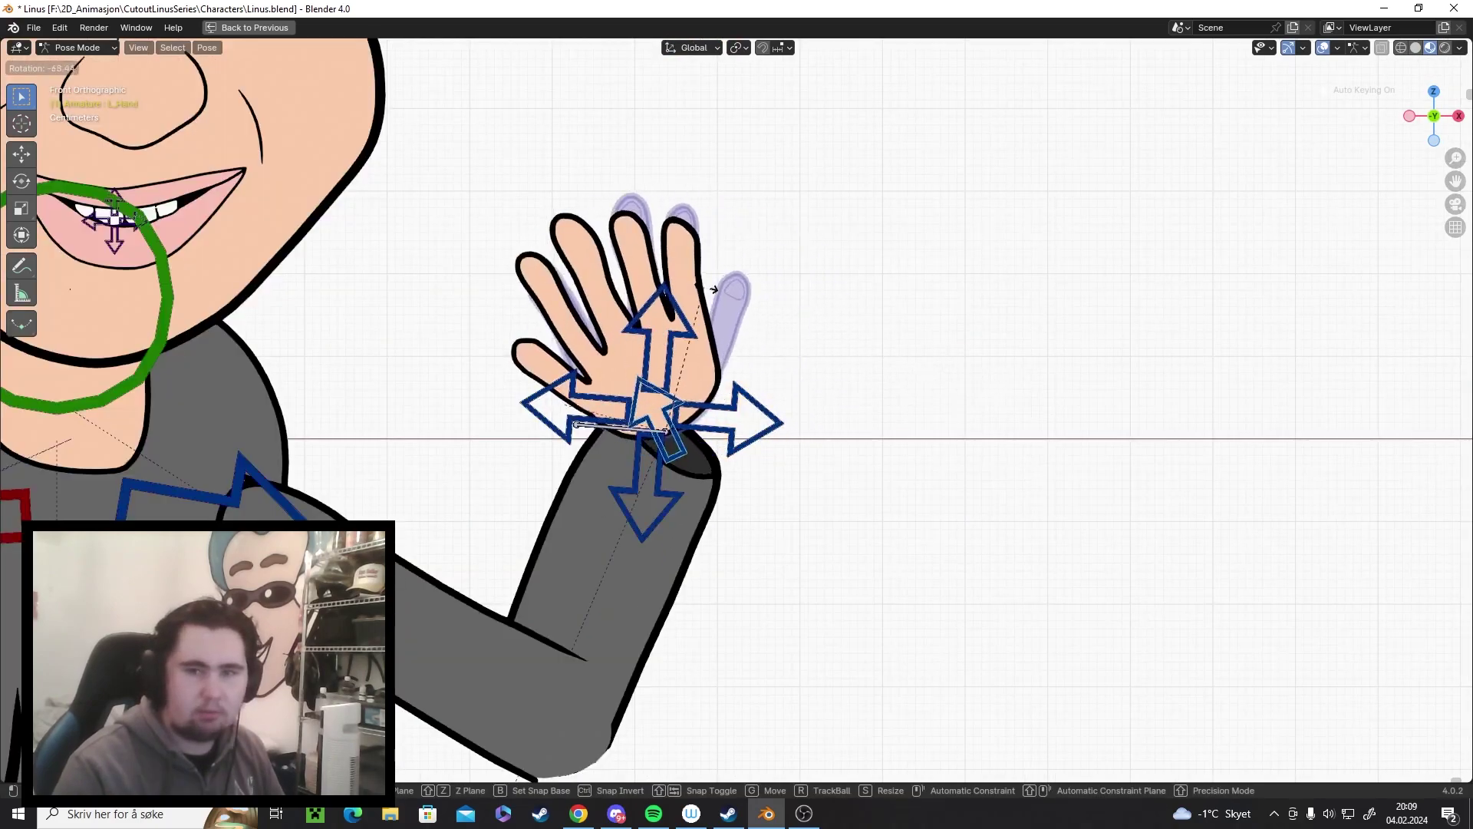
left_click(720, 289)
Clear the rotation of the left hand bone and of the left arm's IK controller.
middle_click_drag(855, 329, 806, 502, "ctrl")
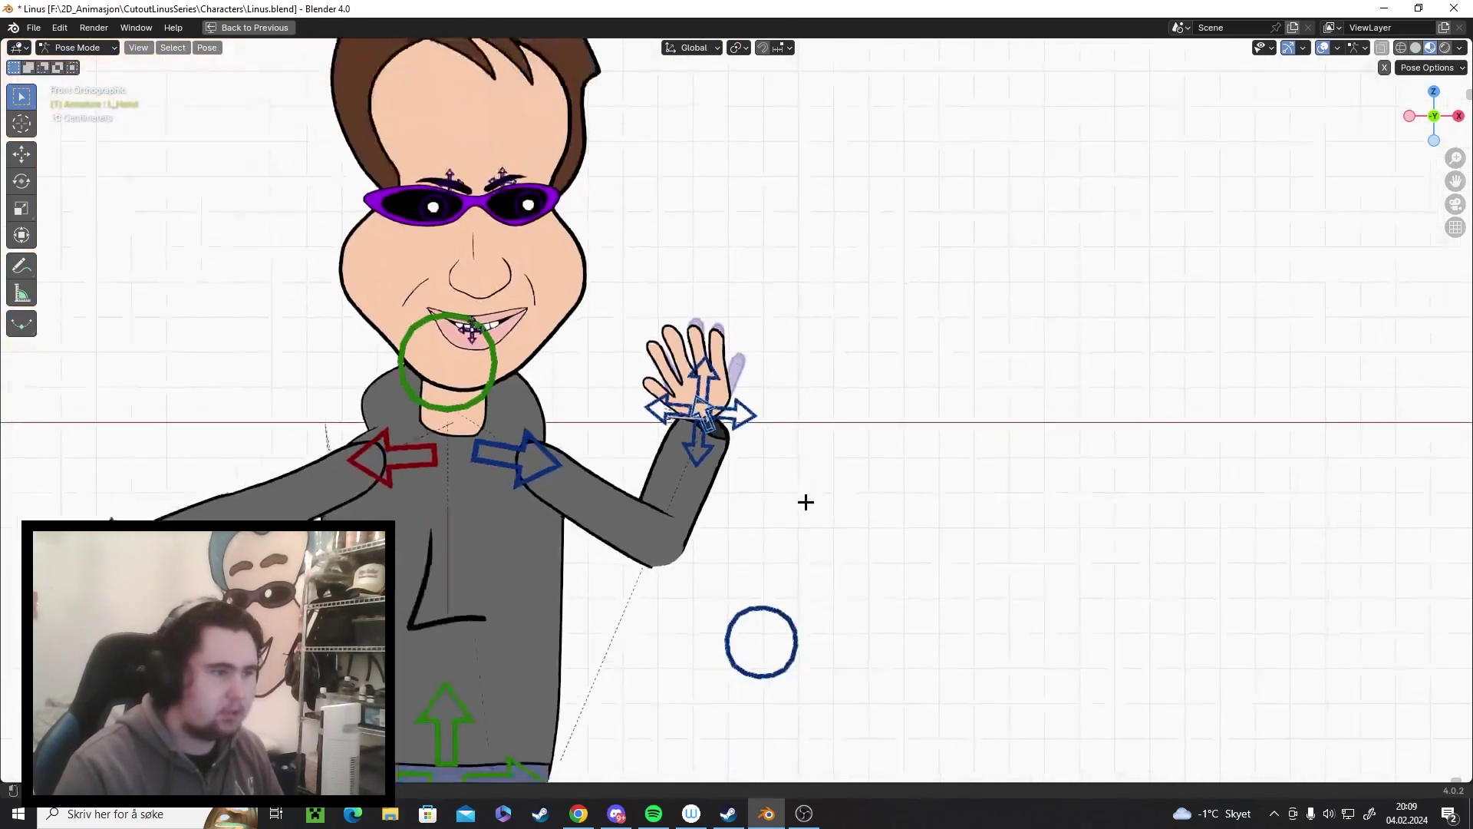
key("alt+r")
left_click(745, 415)
key("alt+r")
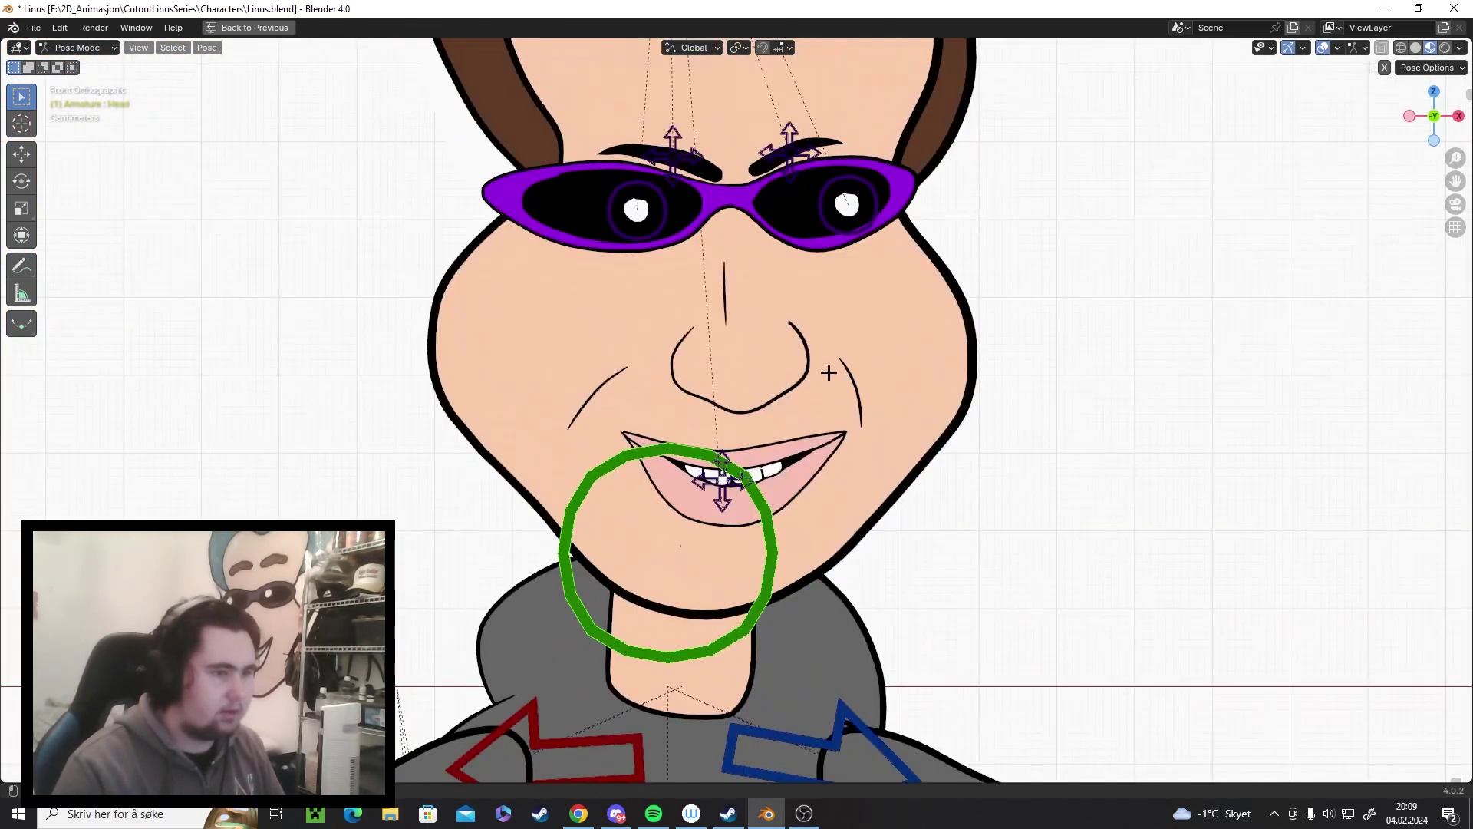
Try moving the mouth with its arrow control on the face, undo the move, and test it once more.
middle_click_drag(838, 285, 823, 430, "shift")
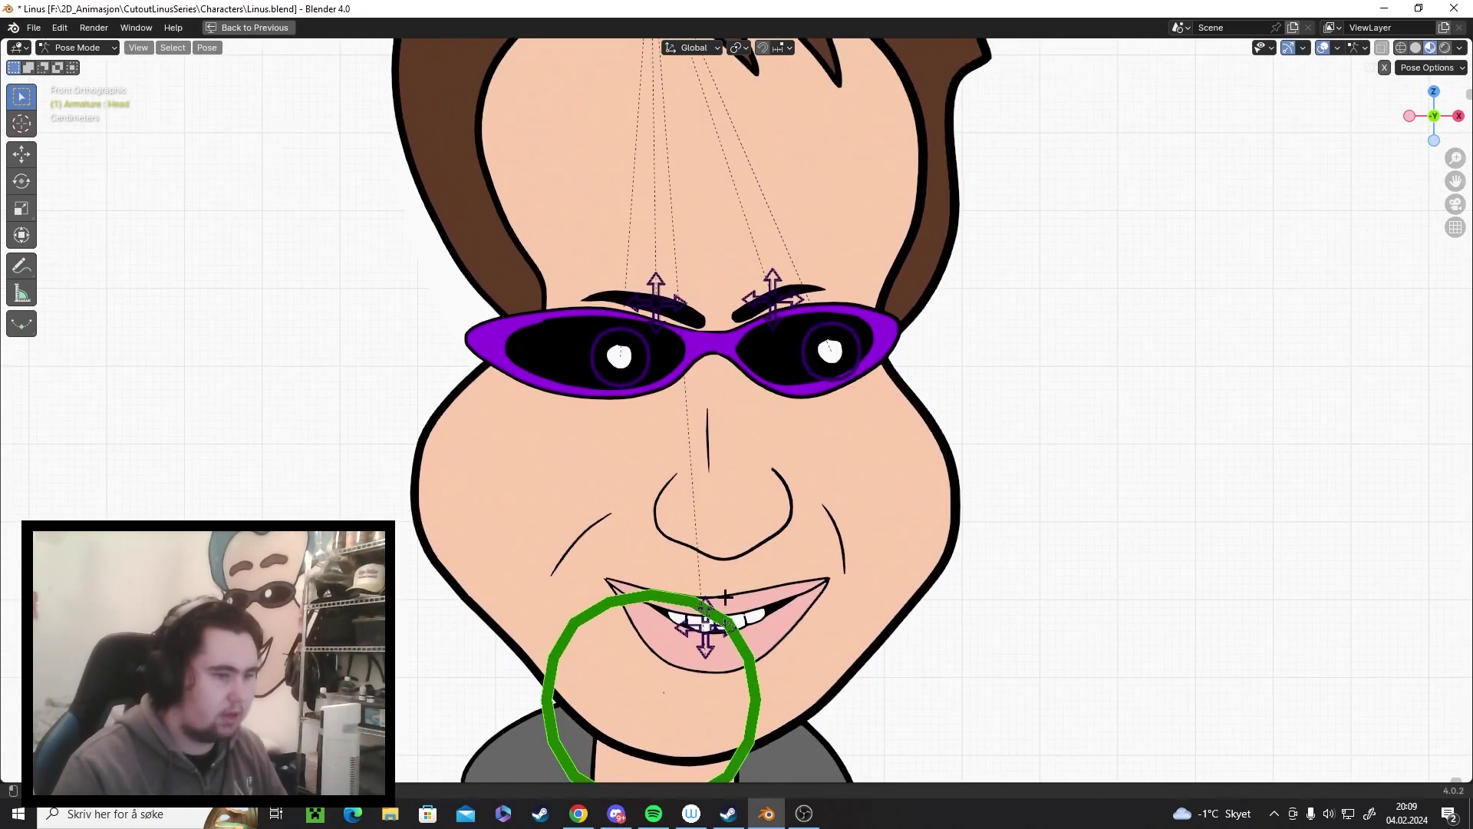
left_click(700, 641)
middle_click_drag(736, 529, 763, 450, "shift")
key("g")
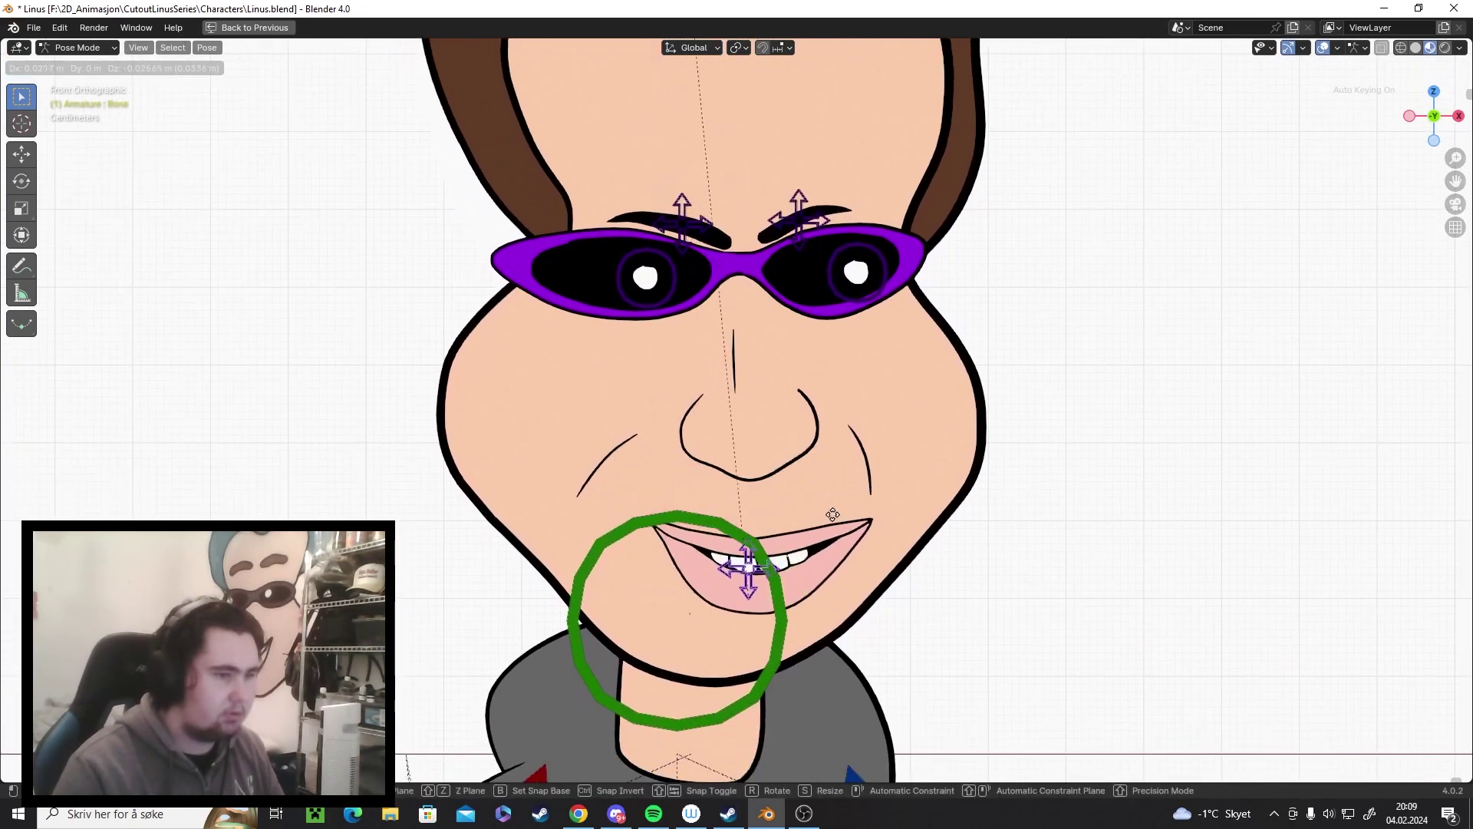
left_click(816, 503)
key("ctrl+z")
middle_click_drag(838, 467, 831, 477, "shift")
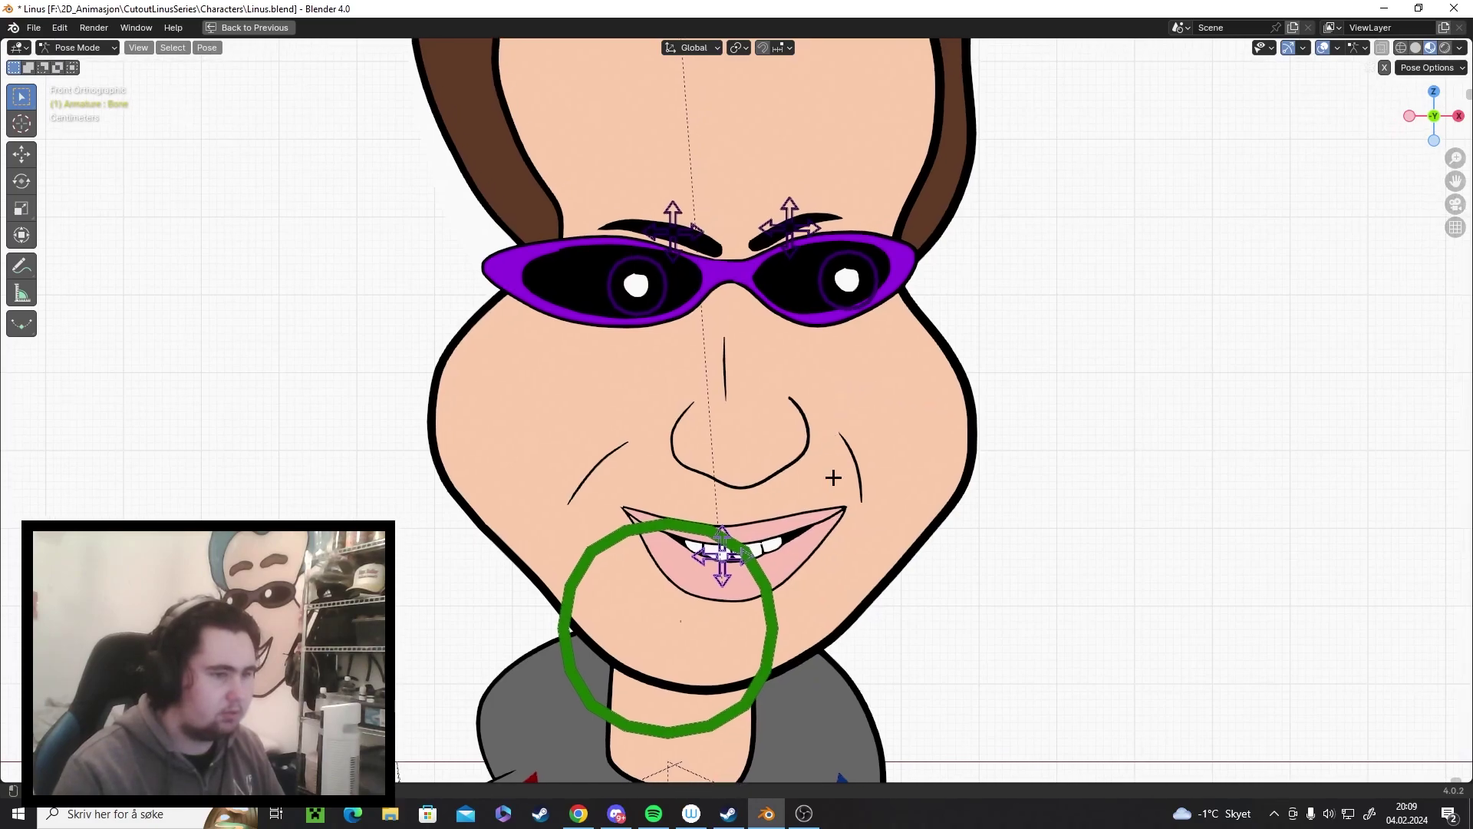
key("g")
left_click(831, 507)
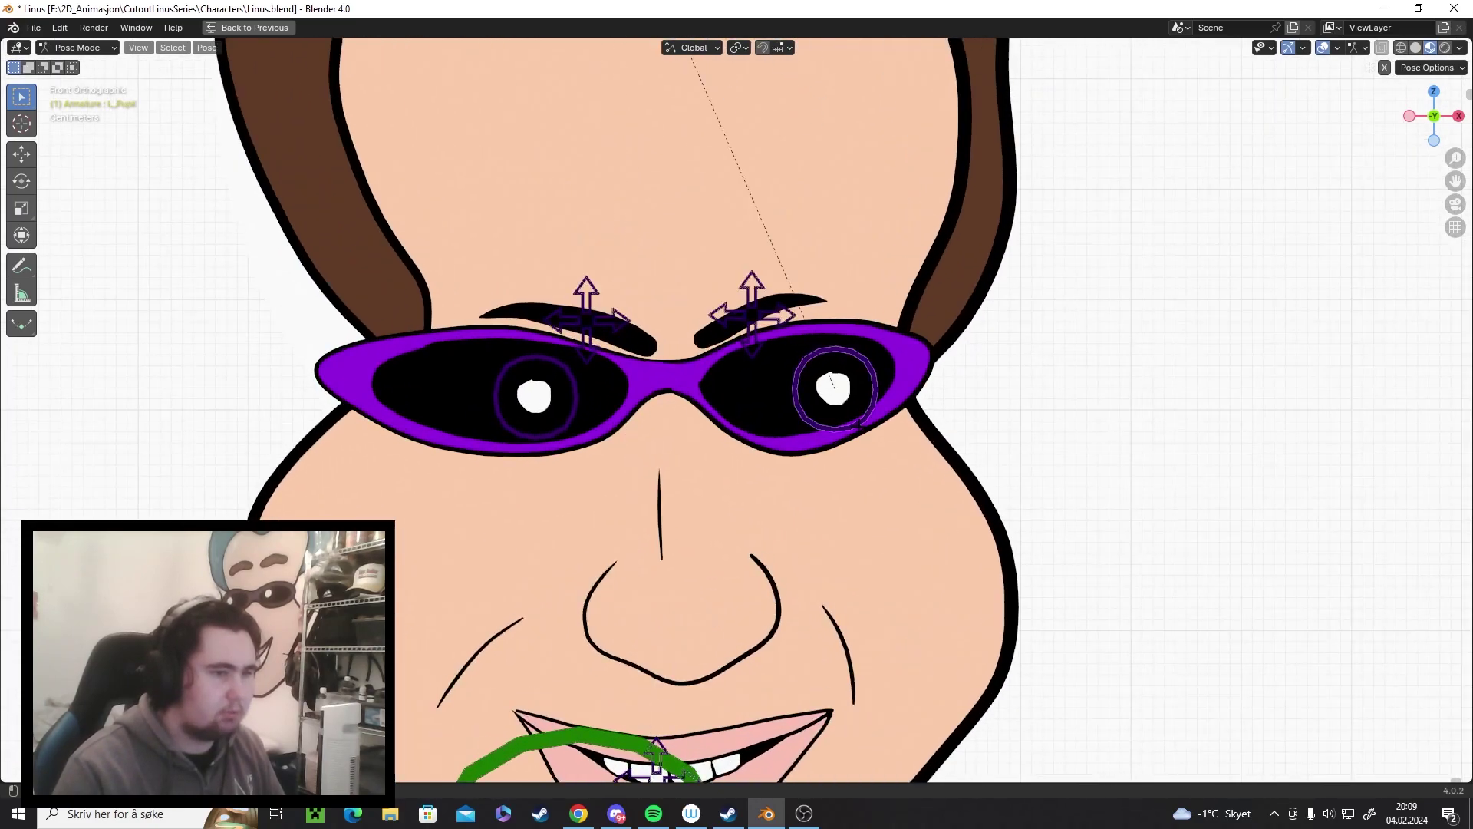
Try shifting the left and right pupils inside the glasses with their circular controls, and undo the changes.
key("g")
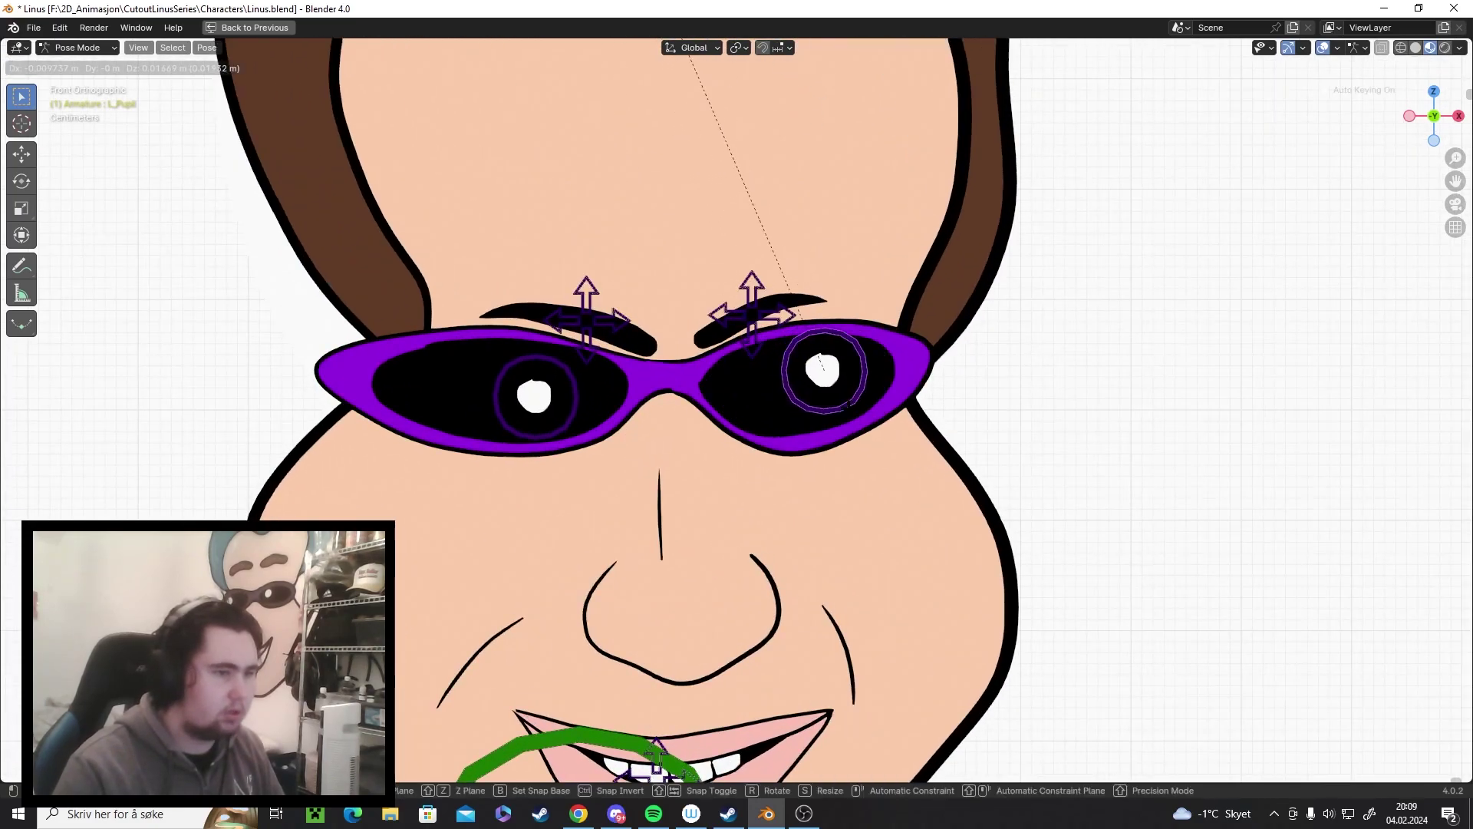
left_click(847, 406)
left_click(535, 428)
key("g")
right_click(418, 433)
key("ctrl+z")
key("ctrl+z")
Raise the left eyebrow onto the forehead with its arrow control and rotate it.
left_click(756, 323)
middle_click_drag(756, 323, 734, 439, "shift")
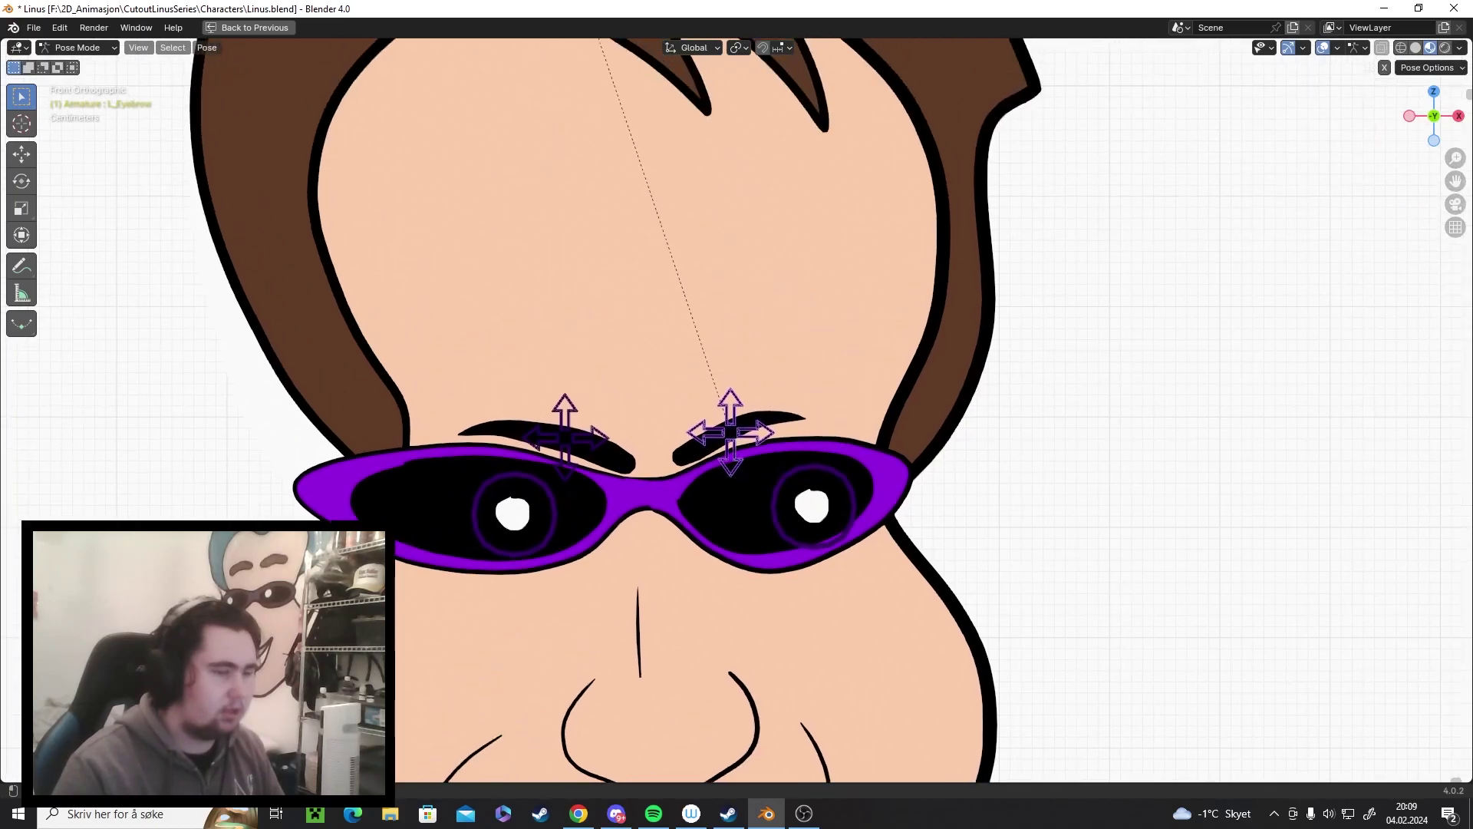
key("g")
left_click(729, 281)
key("r")
left_click(668, 398)
middle_click_drag(677, 386, 681, 410, "ctrl")
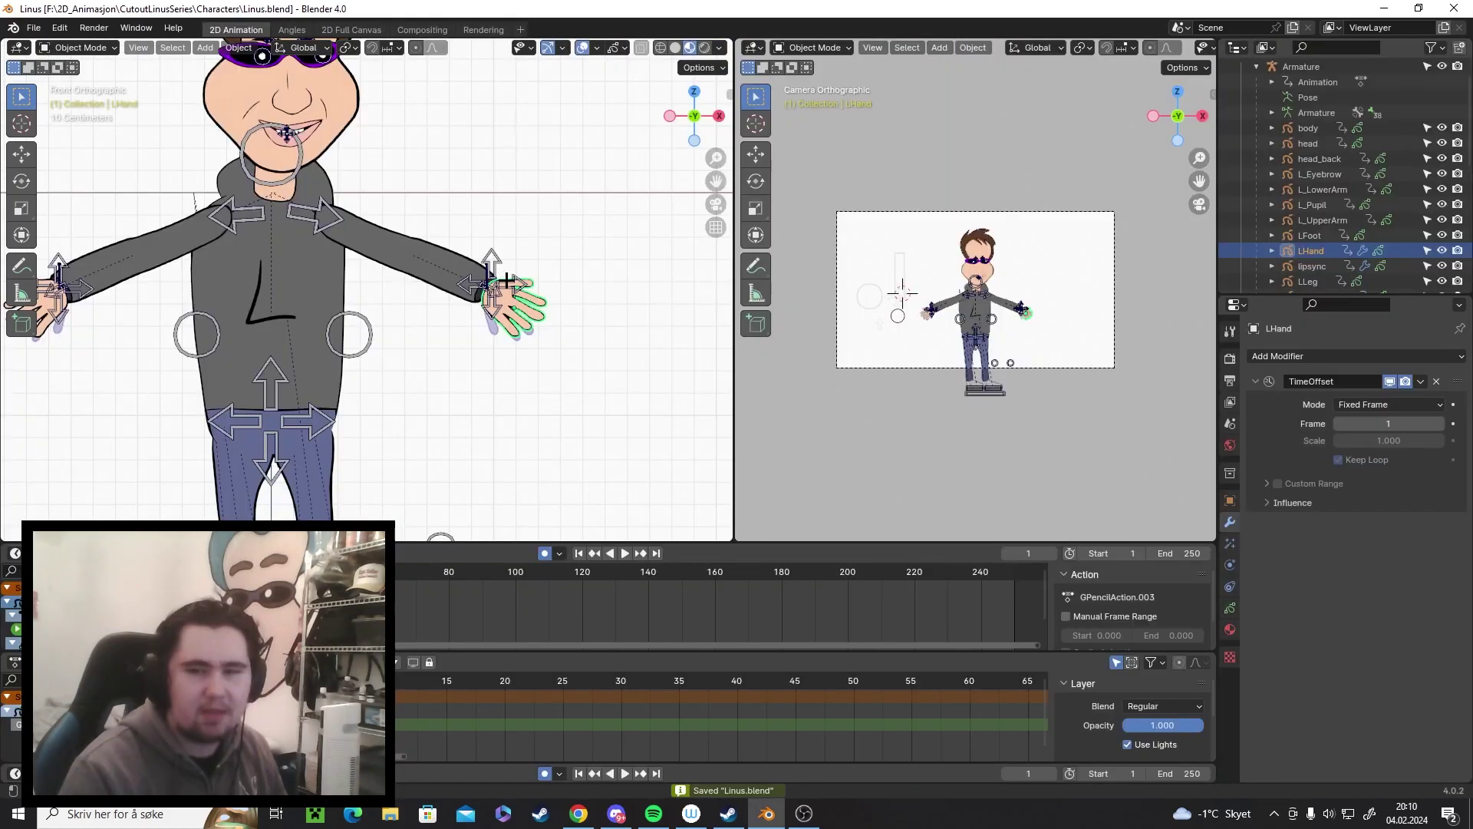